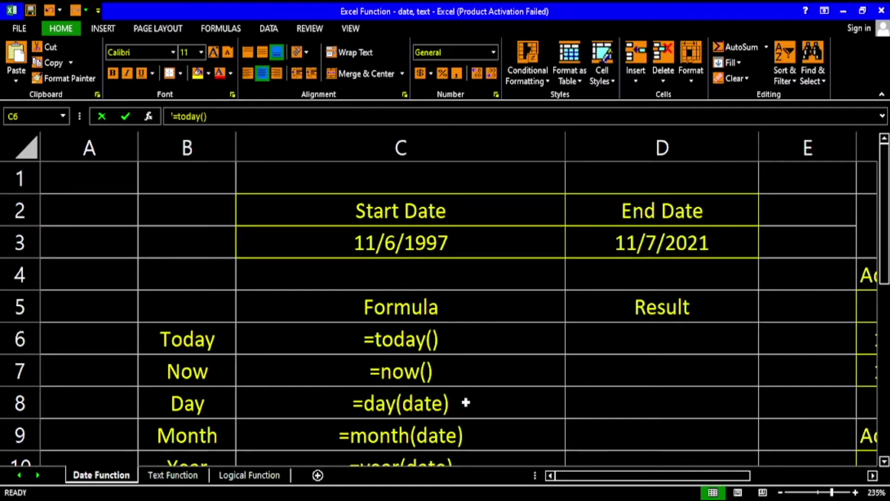
Step: Review the list of date functions with their formula syntax and the Start Date and End Date cells above it
{"action": "scroll", "coordinate": [399, 373], "scroll_direction": "down", "scroll_amount": 2}
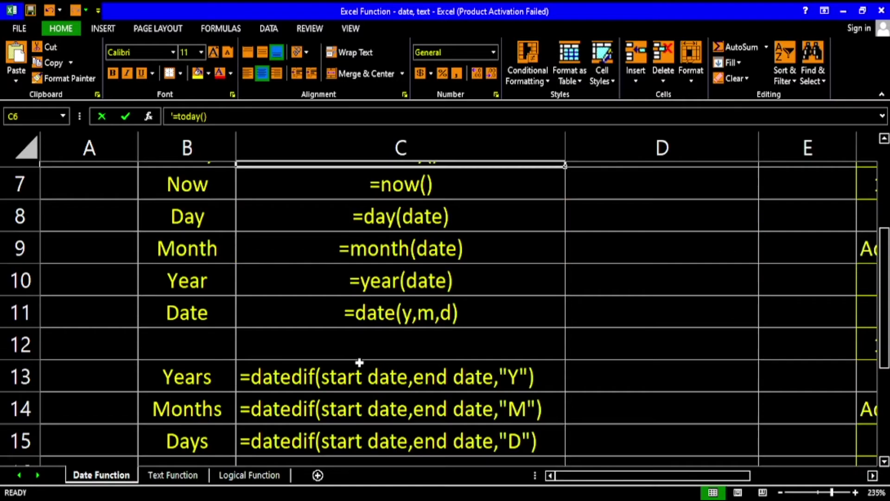
{"action": "scroll", "coordinate": [188, 194], "scroll_direction": "up", "scroll_amount": 2}
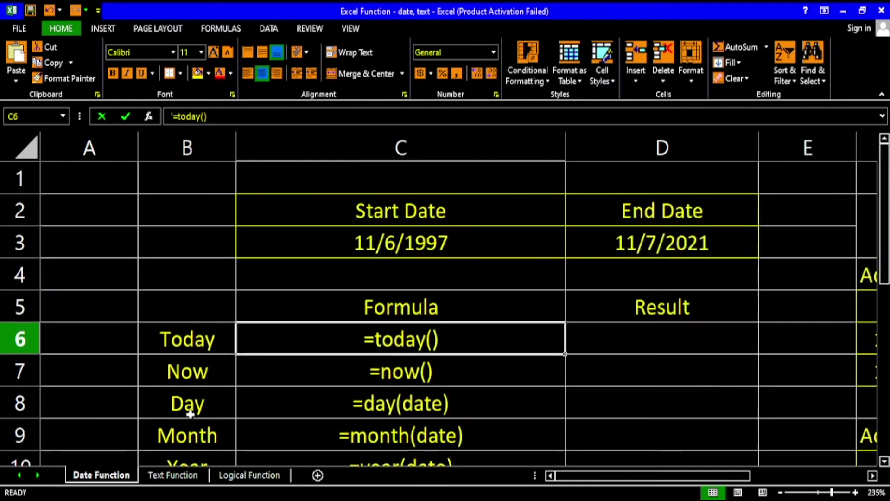
{"action": "left_click", "coordinate": [192, 409]}
{"action": "left_click", "coordinate": [191, 434]}
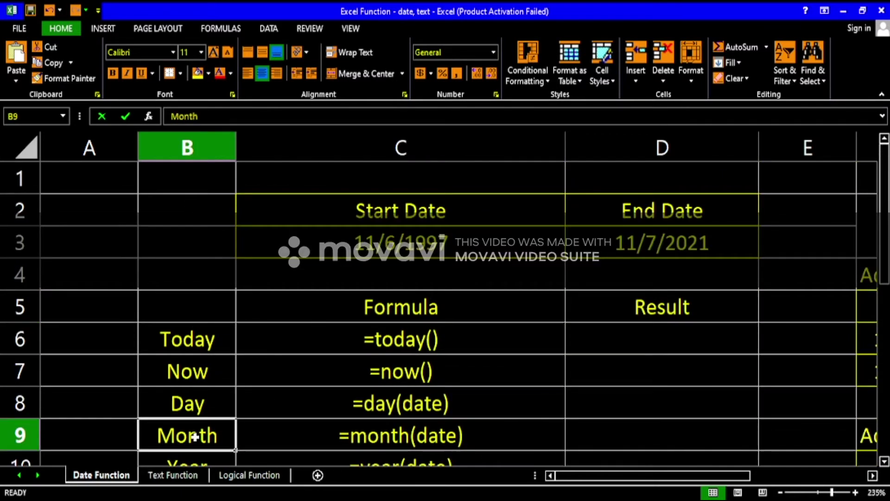
{"action": "scroll", "coordinate": [199, 369], "scroll_direction": "down", "scroll_amount": 2}
{"action": "left_click", "coordinate": [199, 279]}
{"action": "left_click", "coordinate": [199, 300]}
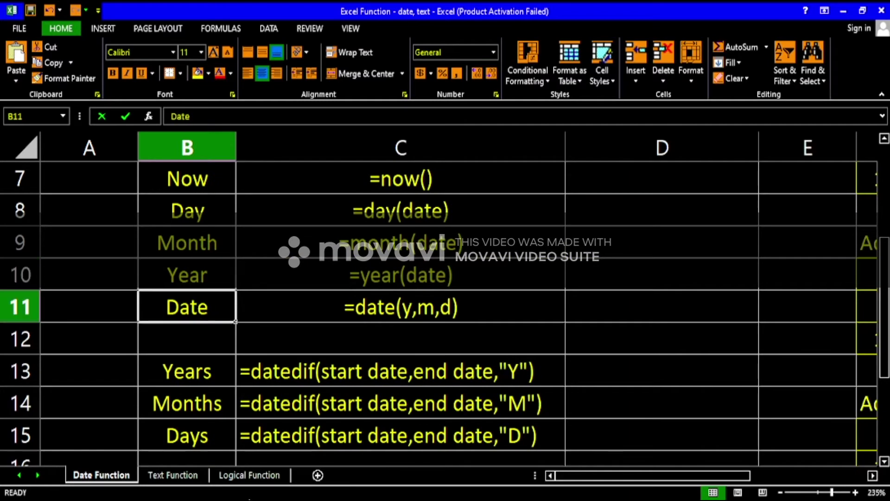
{"action": "scroll", "coordinate": [268, 314], "scroll_direction": "up", "scroll_amount": 2}
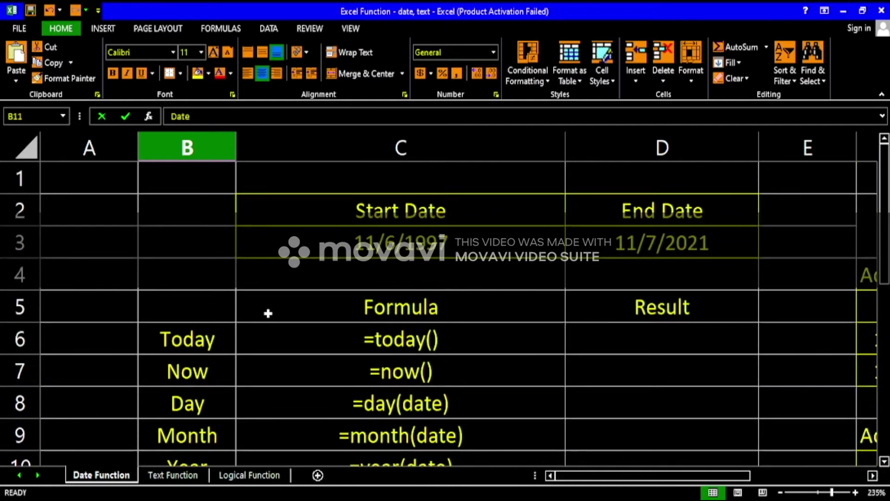
{"action": "left_click", "coordinate": [363, 206]}
{"action": "left_click_drag", "start_coordinate": [397, 250], "coordinate": [398, 250]}
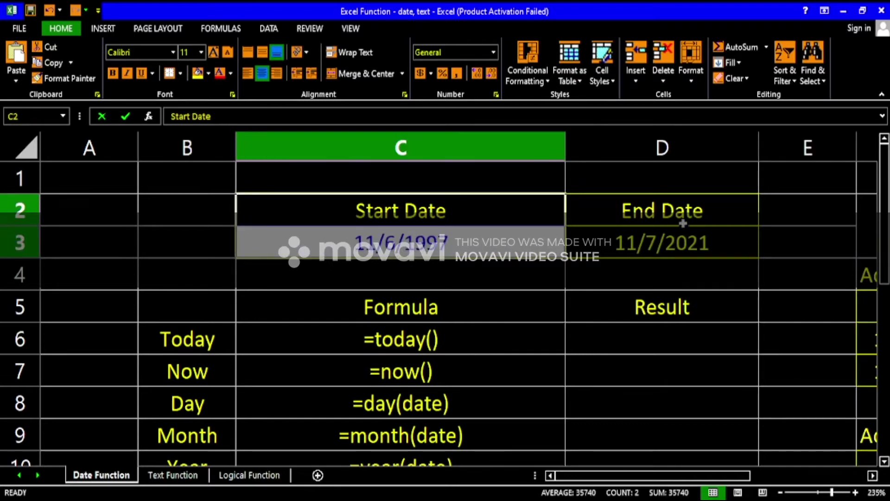
{"action": "left_click_drag", "start_coordinate": [669, 207], "coordinate": [671, 236]}
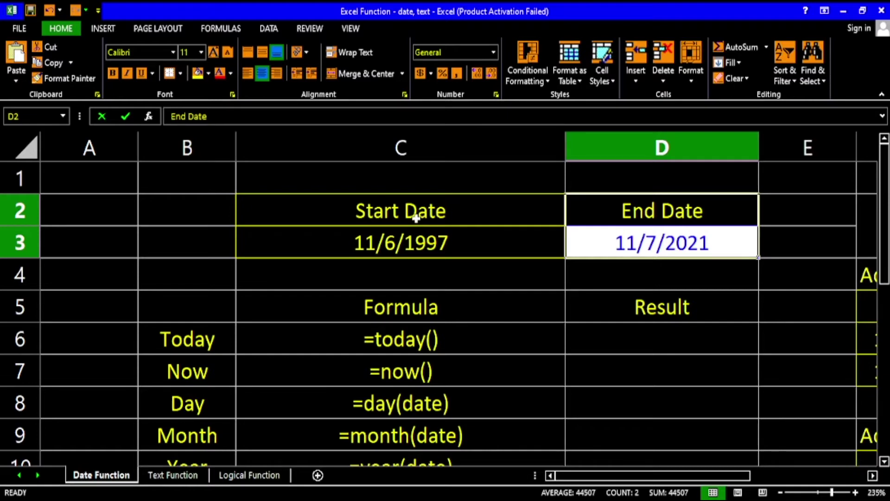
Step: Enter =today() in cell D6 as the result for the Today row
{"action": "left_click", "coordinate": [204, 340]}
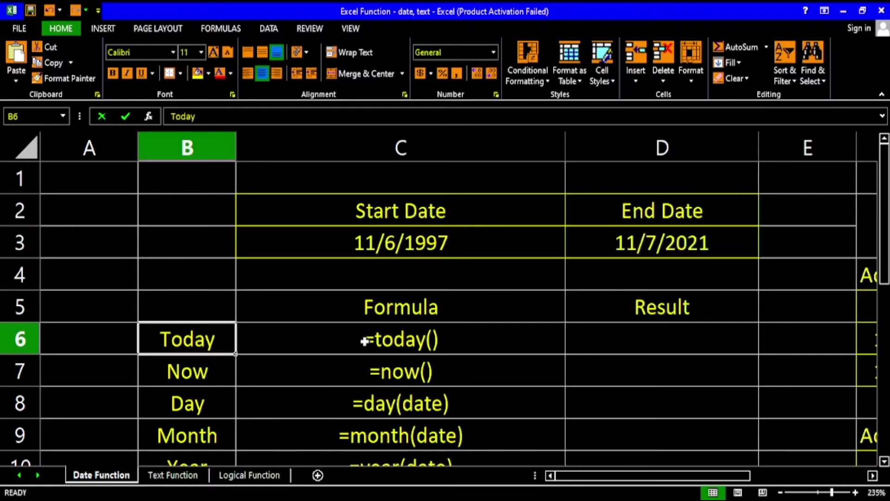
{"action": "left_click", "coordinate": [482, 342]}
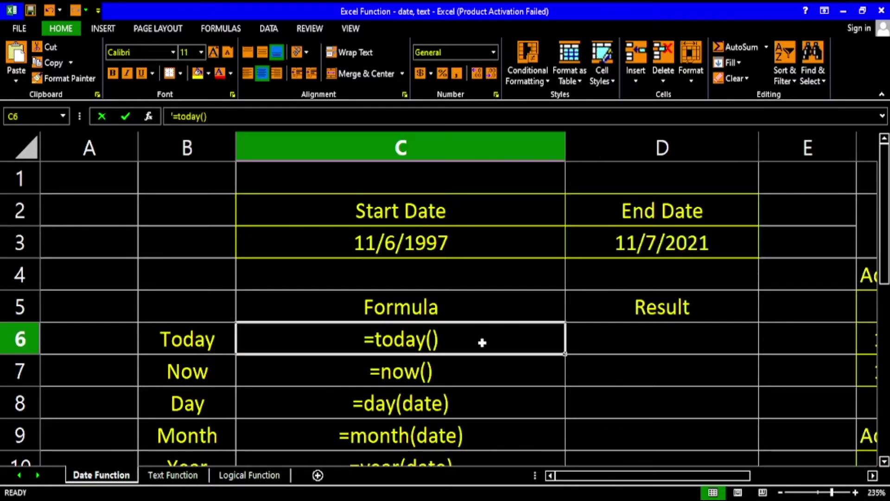
{"action": "left_click", "coordinate": [656, 342]}
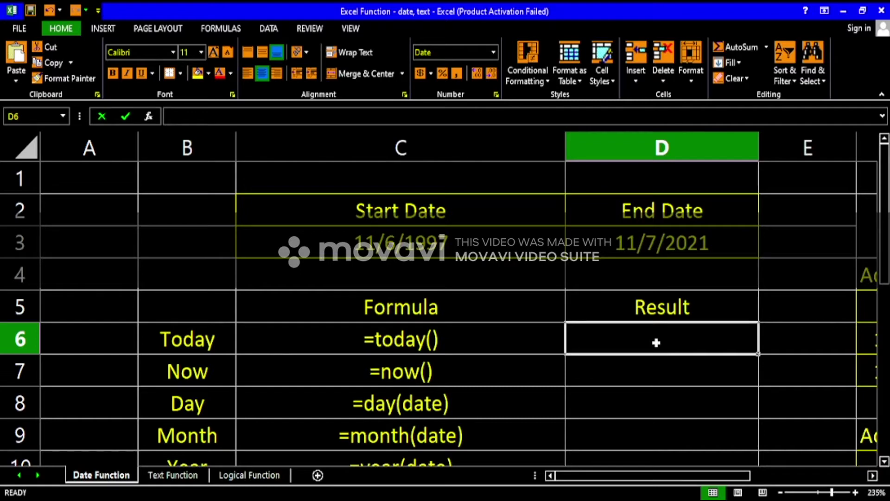
{"action": "type", "text": "="}
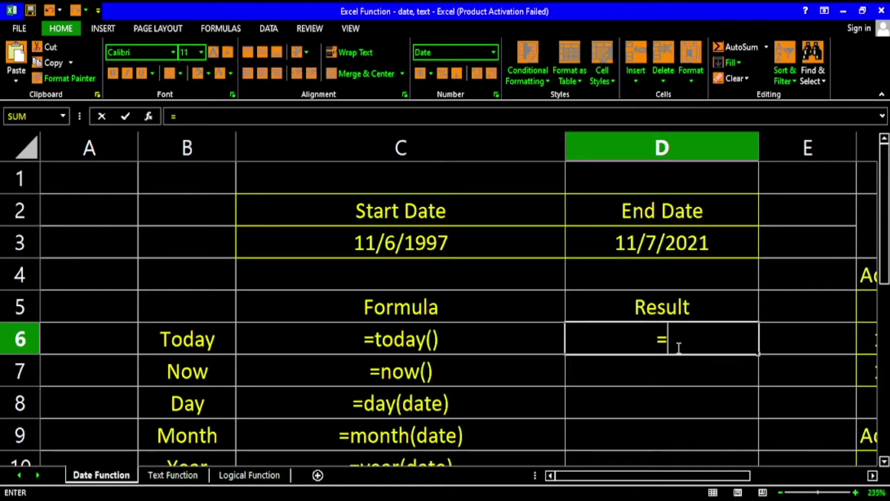
{"action": "type", "text": "today"}
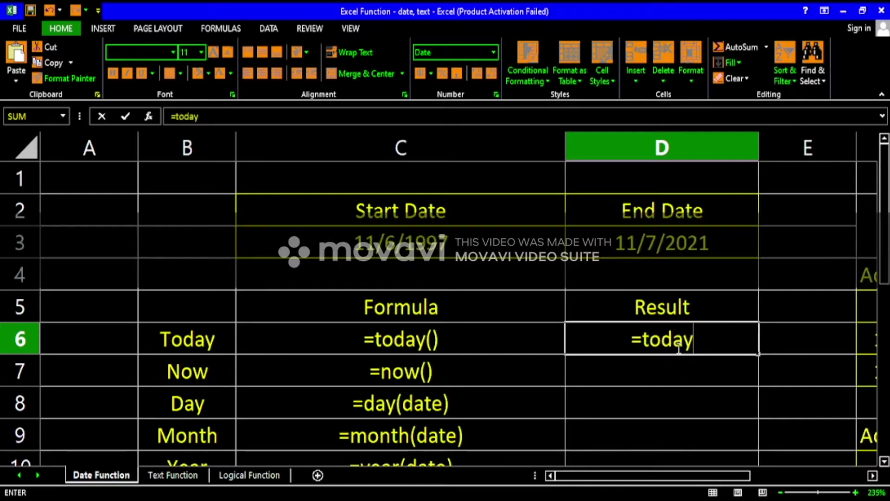
{"action": "type", "text": "()"}
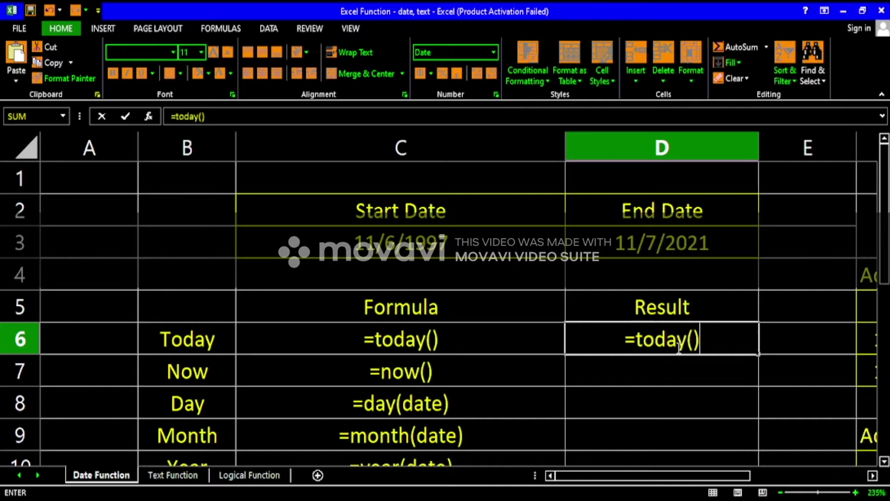
{"action": "key", "text": "Return"}
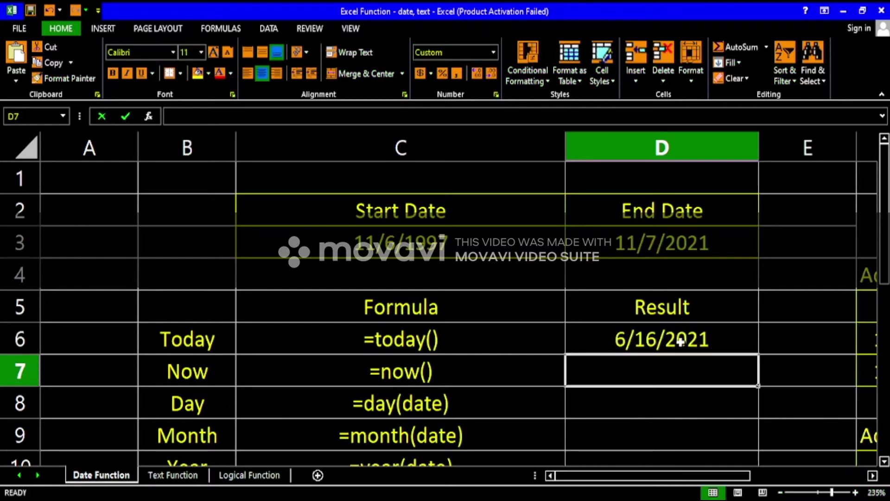
{"action": "left_click", "coordinate": [680, 342]}
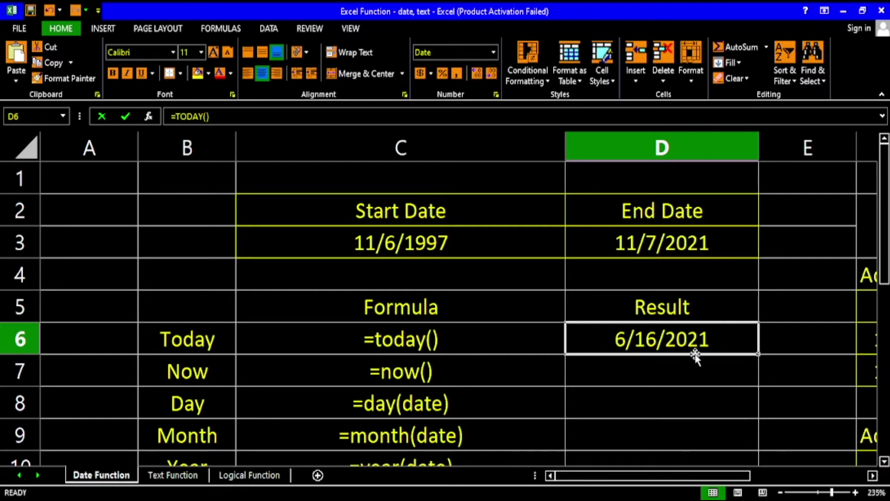
{"action": "left_click", "coordinate": [362, 337]}
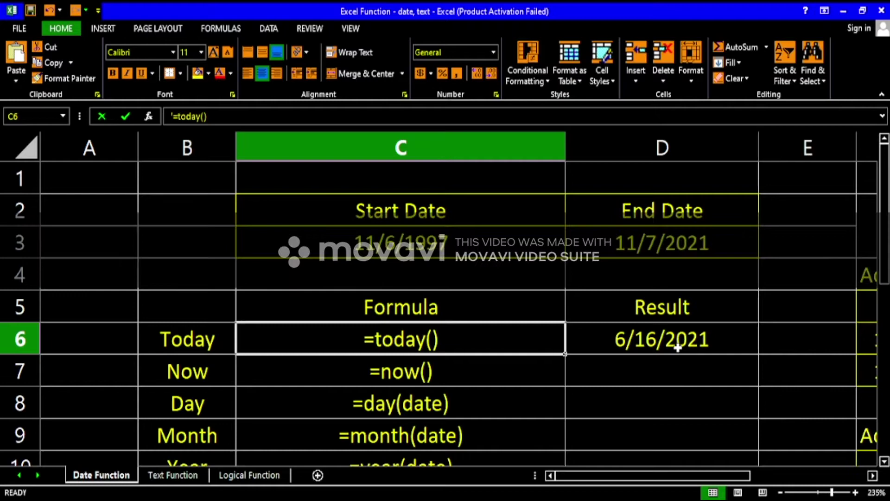
Step: Enter =now() in cell D7 as the result for the Now row
{"action": "left_click", "coordinate": [442, 373]}
{"action": "scroll", "coordinate": [455, 371], "scroll_direction": "down", "scroll_amount": 2}
{"action": "scroll", "coordinate": [459, 371], "scroll_direction": "up", "scroll_amount": 2}
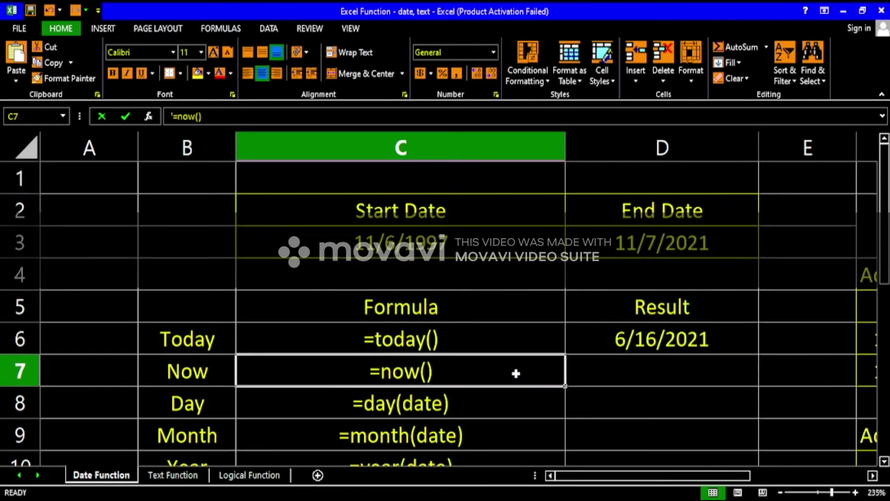
{"action": "scroll", "coordinate": [886, 315], "scroll_direction": "down", "scroll_amount": 1}
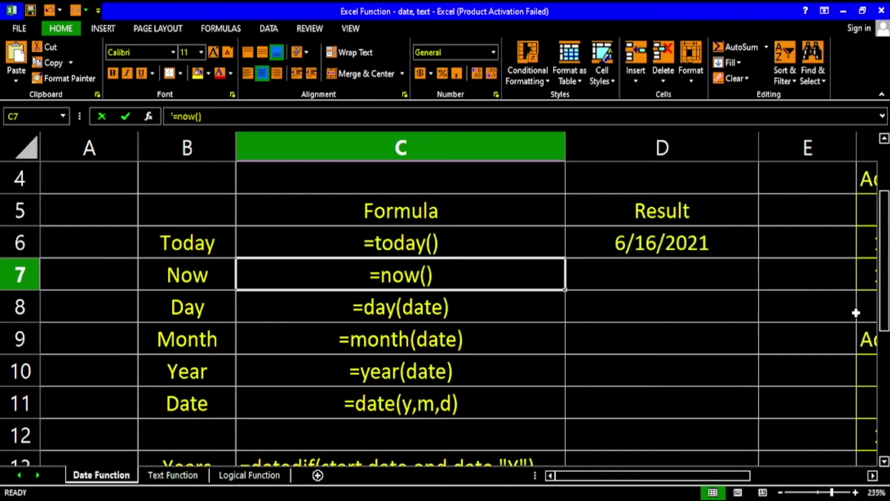
{"action": "left_click", "coordinate": [676, 283]}
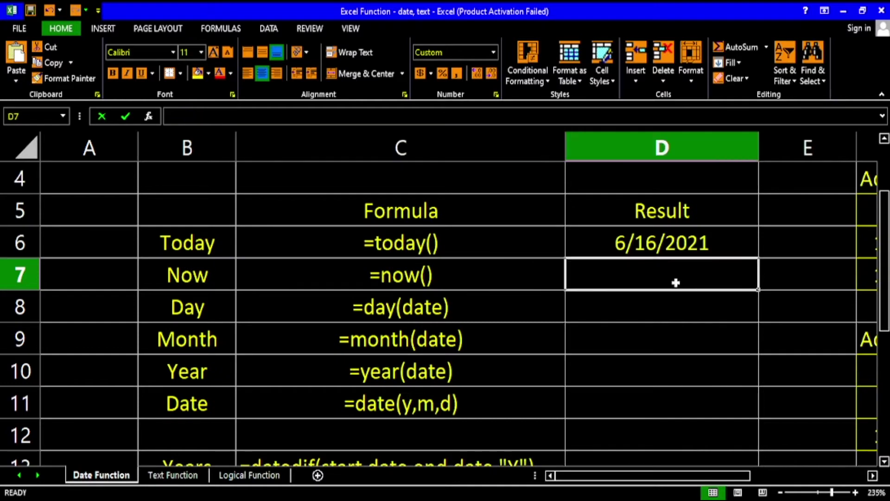
{"action": "type", "text": "=now()"}
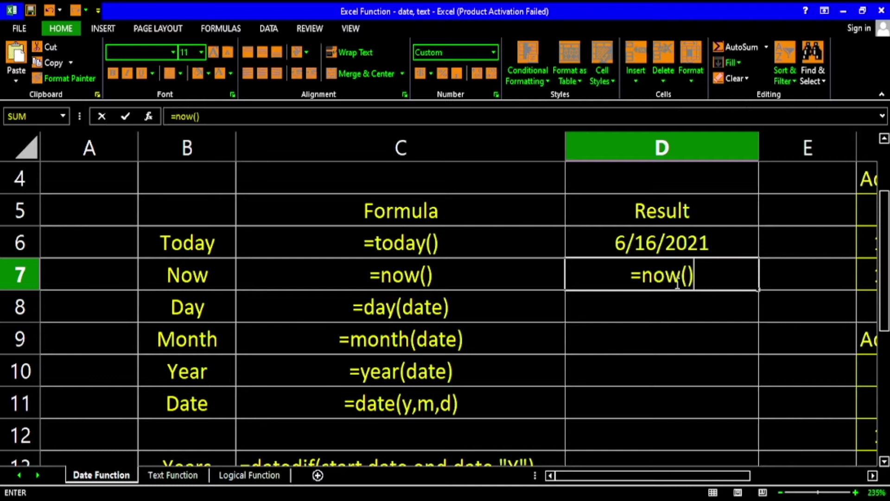
{"action": "key", "text": "Return"}
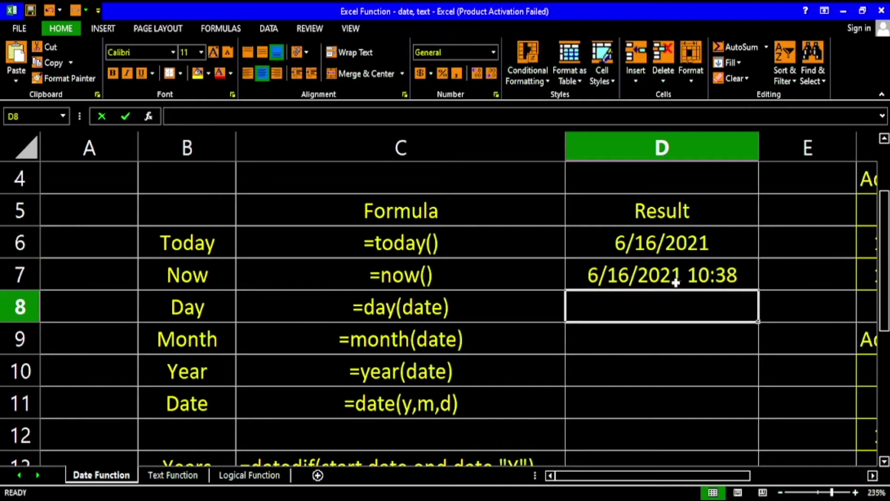
{"action": "left_click", "coordinate": [628, 280]}
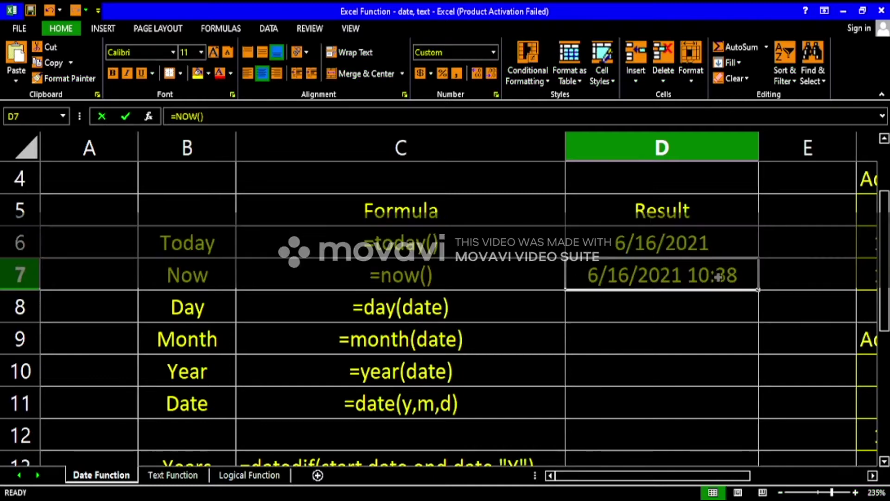
Step: Enter =day(C3) in cell D8 to extract the day from the start date
{"action": "left_click", "coordinate": [654, 315]}
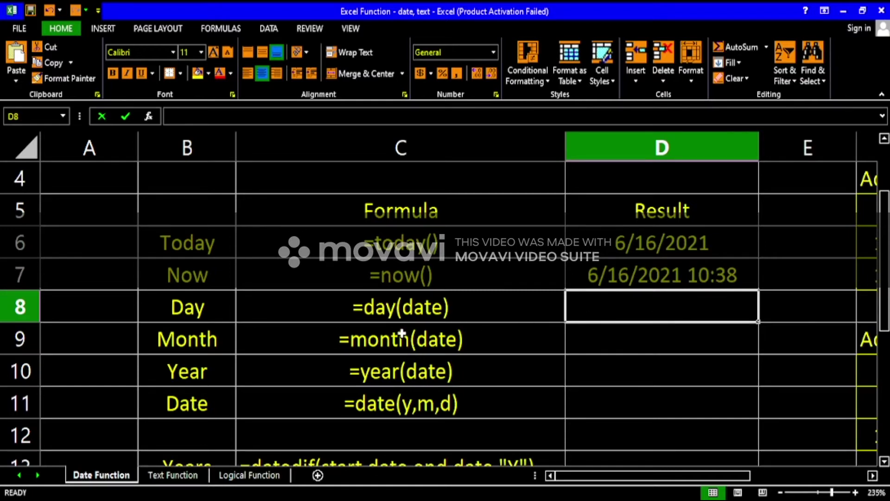
{"action": "left_click", "coordinate": [382, 312]}
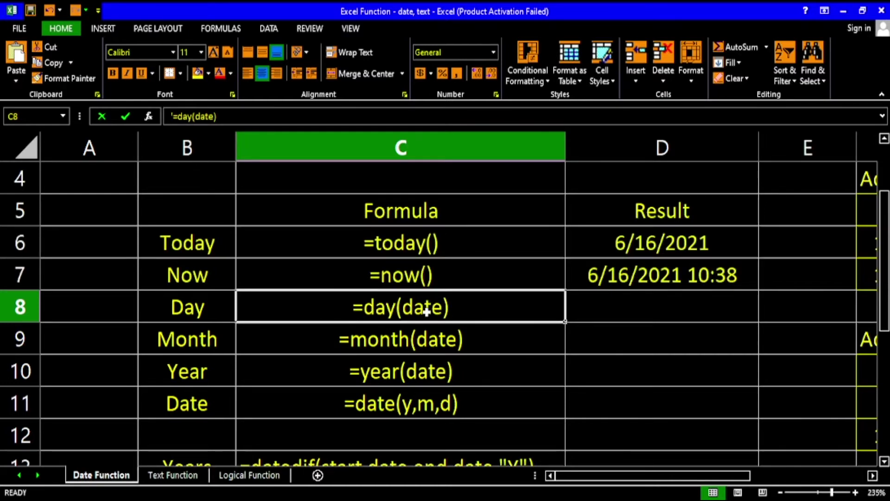
{"action": "scroll", "coordinate": [430, 321], "scroll_direction": "up", "scroll_amount": 1}
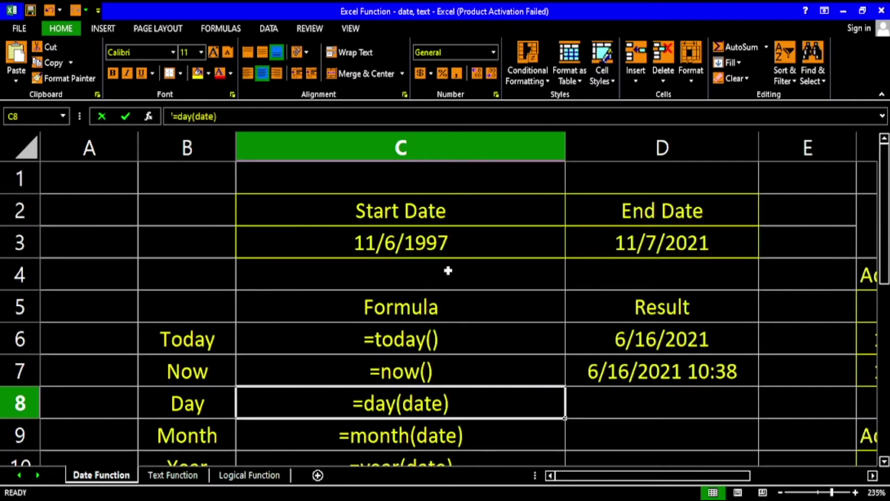
{"action": "scroll", "coordinate": [409, 246], "scroll_direction": "down", "scroll_amount": 2}
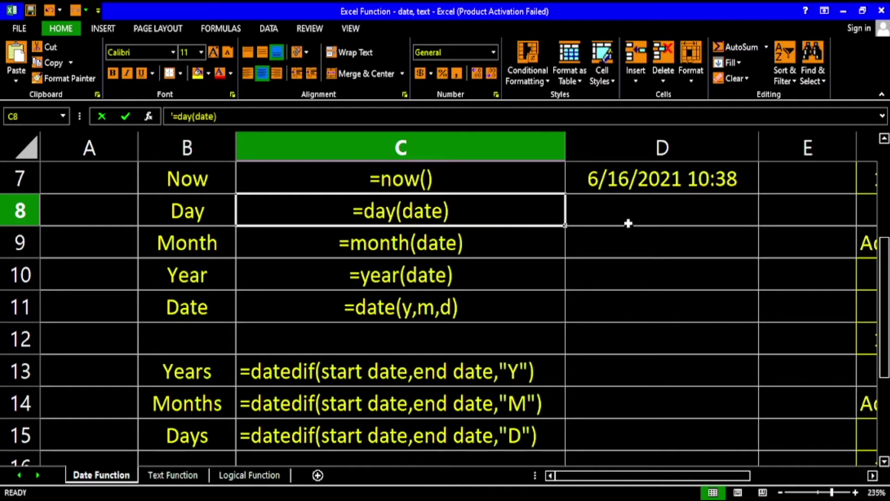
{"action": "left_click", "coordinate": [605, 224]}
{"action": "scroll", "coordinate": [598, 246], "scroll_direction": "up", "scroll_amount": 2}
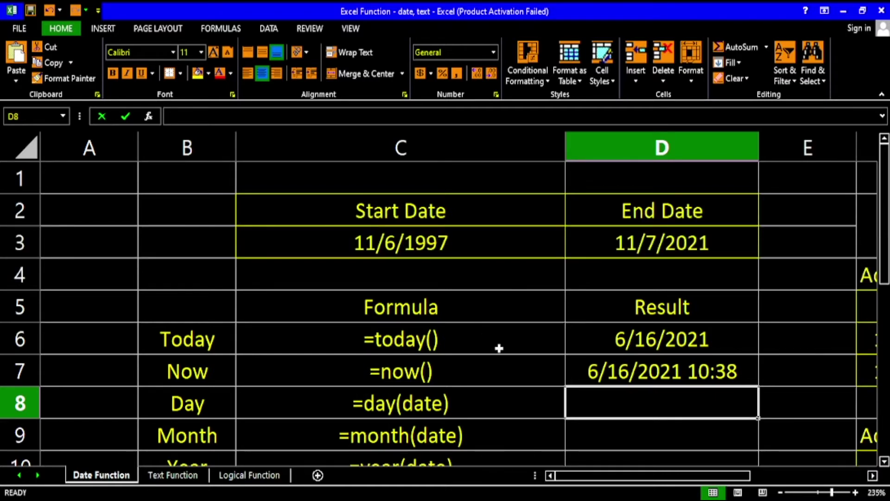
{"action": "type", "text": "=day"}
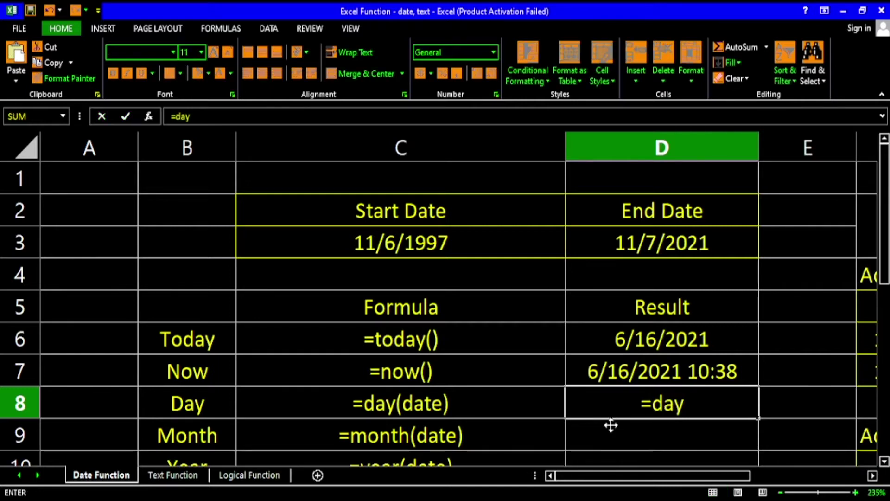
{"action": "type", "text": "("}
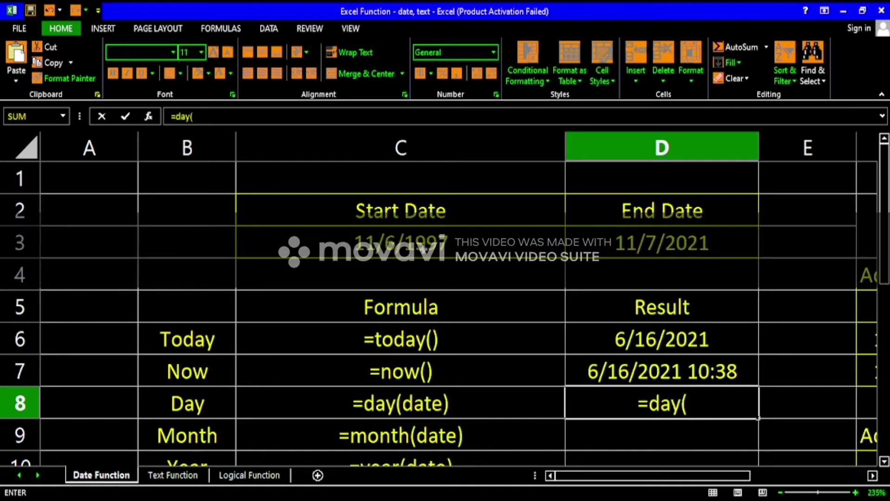
{"action": "left_click", "coordinate": [325, 241]}
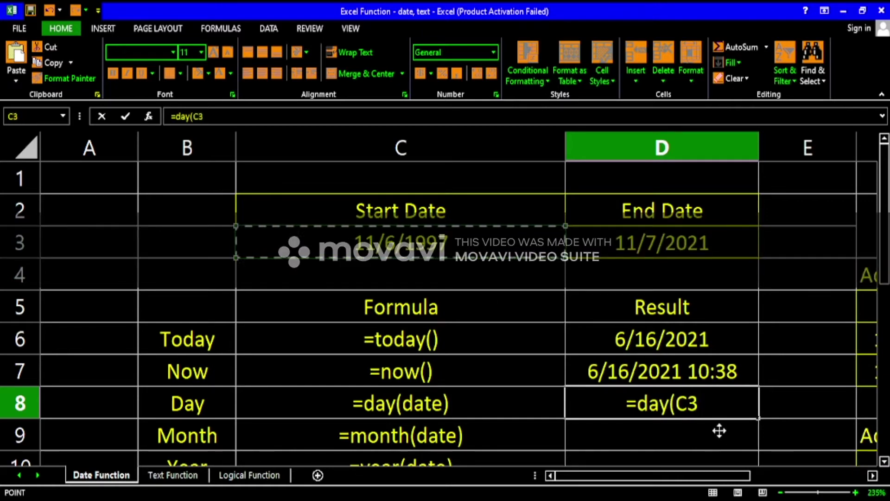
{"action": "type", "text": ")"}
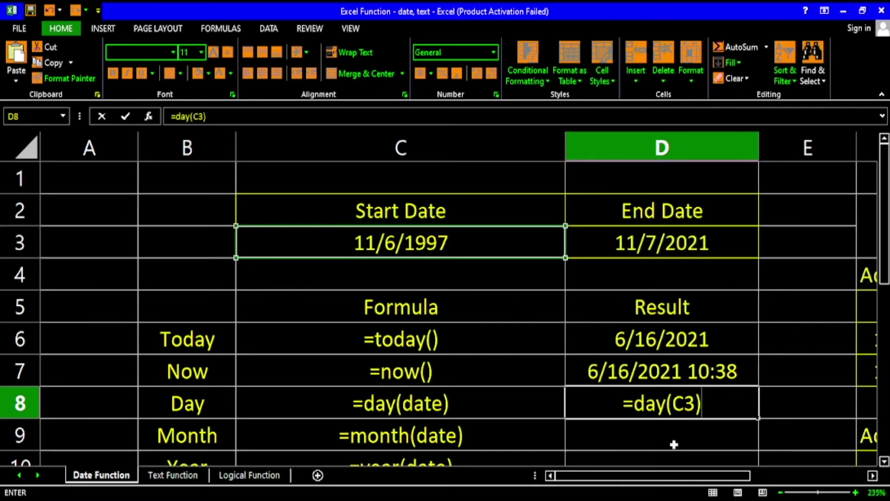
{"action": "key", "text": "Return"}
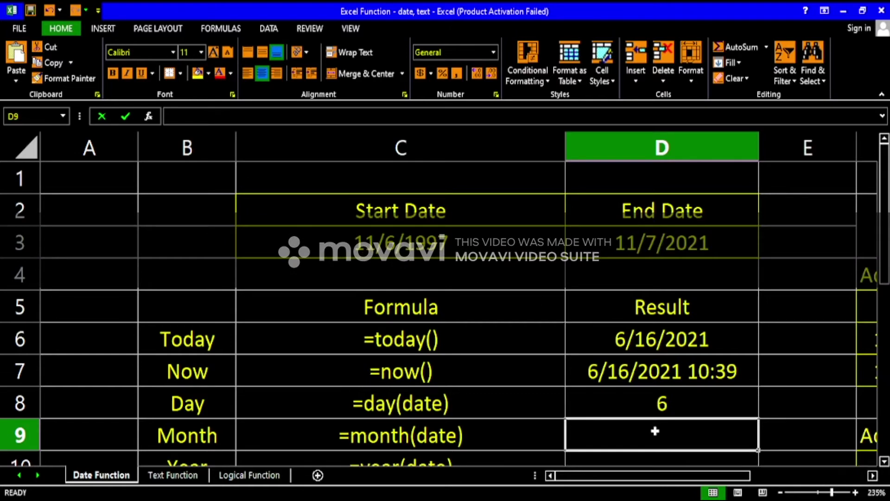
Step: Enter =month(C3) in cell D9 to extract the month from the start date
{"action": "type", "text": "="}
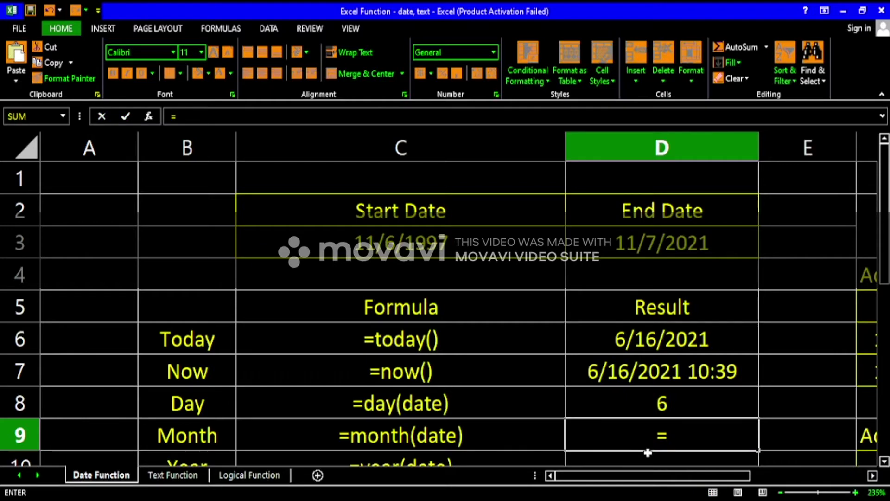
{"action": "type", "text": "mont"}
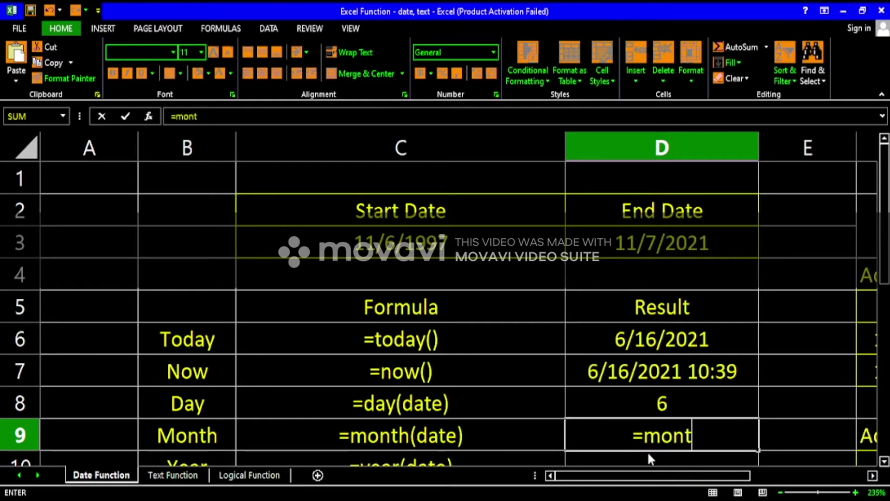
{"action": "type", "text": "h("}
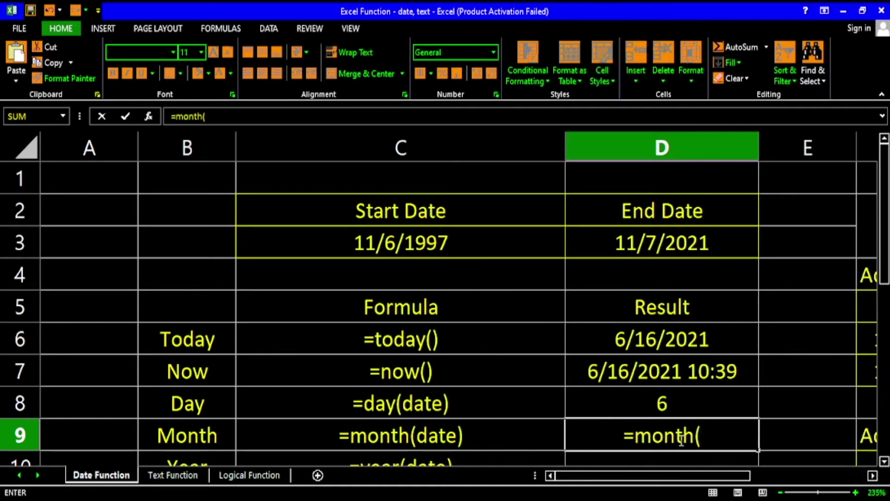
{"action": "left_click", "coordinate": [452, 241]}
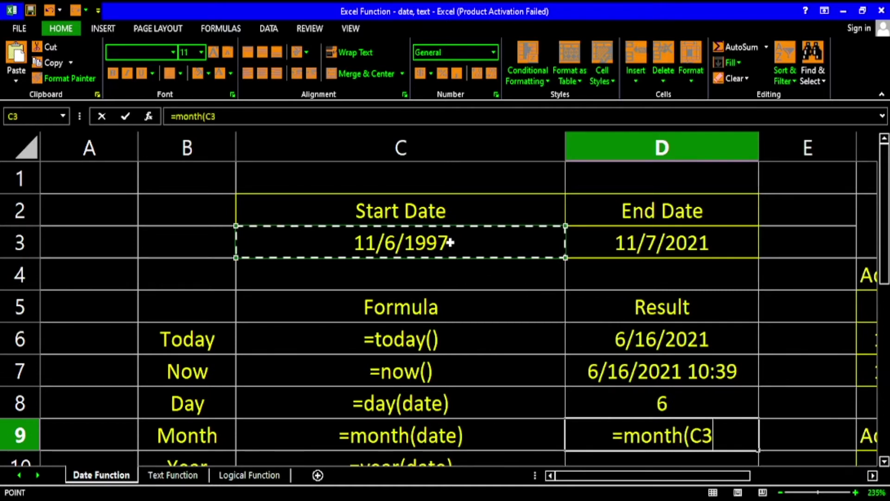
{"action": "key", "text": "Return"}
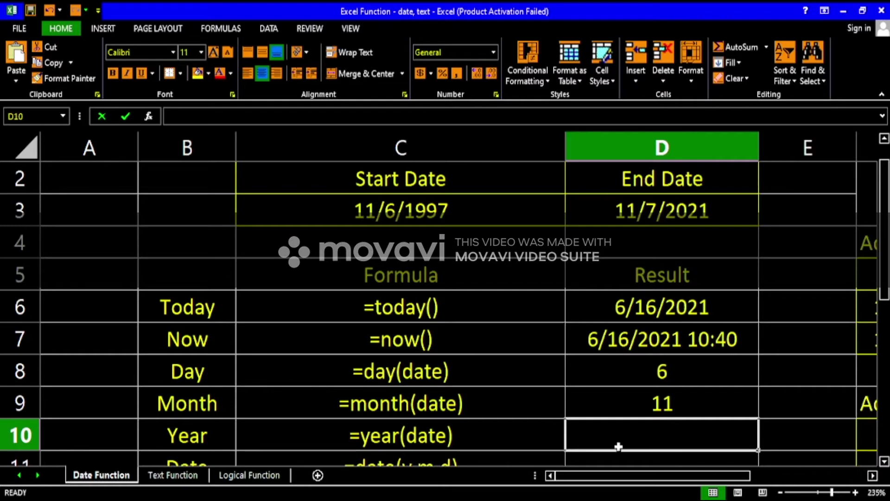
Step: Enter =year(C3) in cell D10 to extract the year from the start date
{"action": "type", "text": "="}
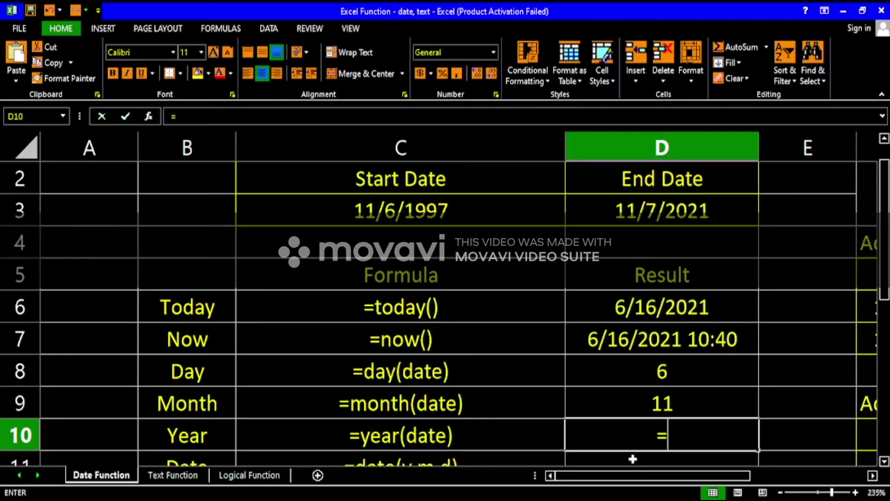
{"action": "type", "text": "year("}
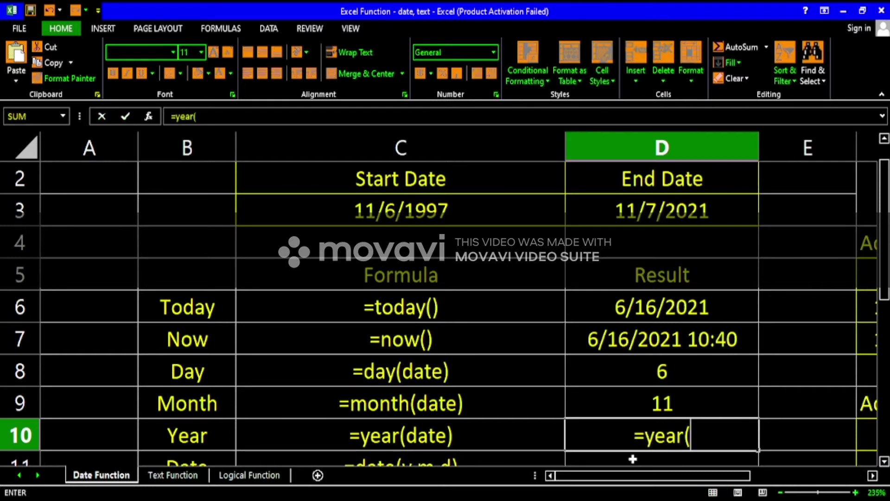
{"action": "left_click", "coordinate": [442, 215]}
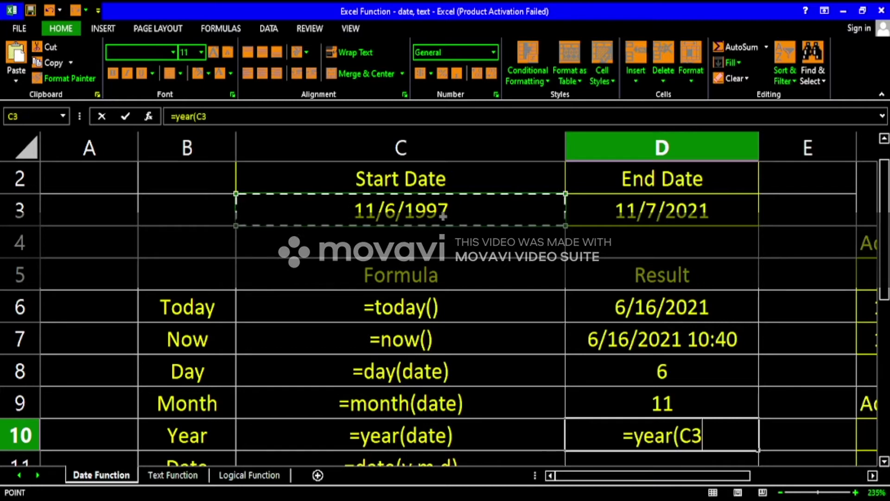
{"action": "key", "text": "Return"}
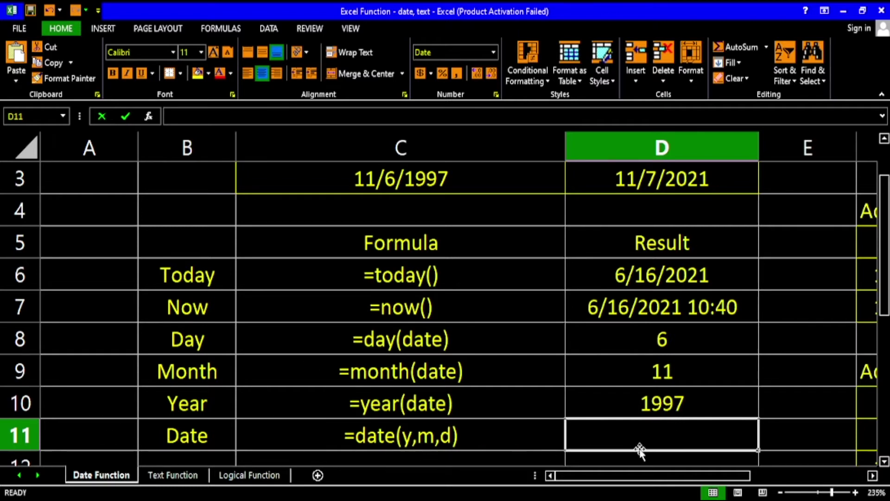
Step: Enter =date(D10,D9,D8) in cell D11 to combine the extracted year, month and day into a date
{"action": "type", "text": "="}
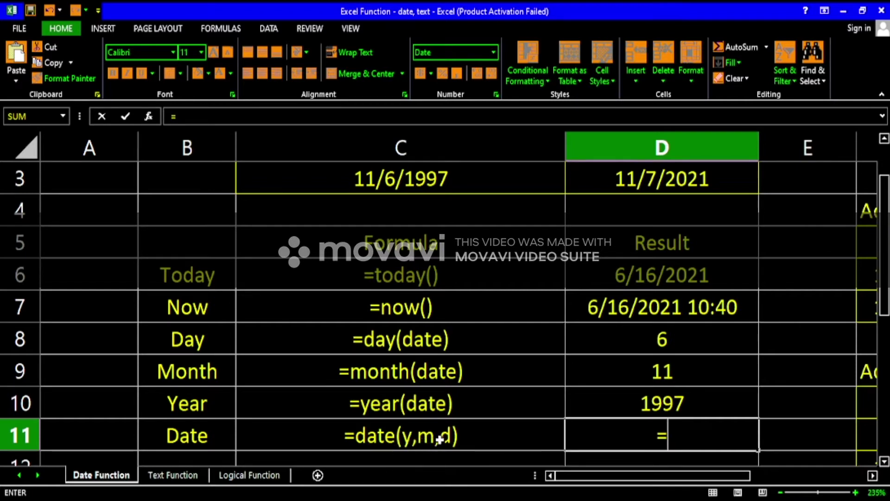
{"action": "left_click", "coordinate": [738, 438]}
{"action": "type", "text": "date("}
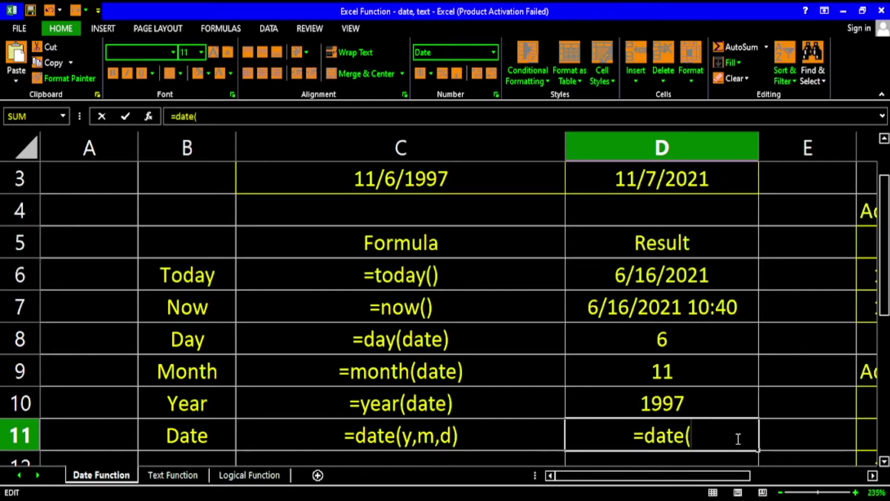
{"action": "left_click", "coordinate": [690, 400]}
{"action": "type", "text": ","}
{"action": "left_click", "coordinate": [675, 368]}
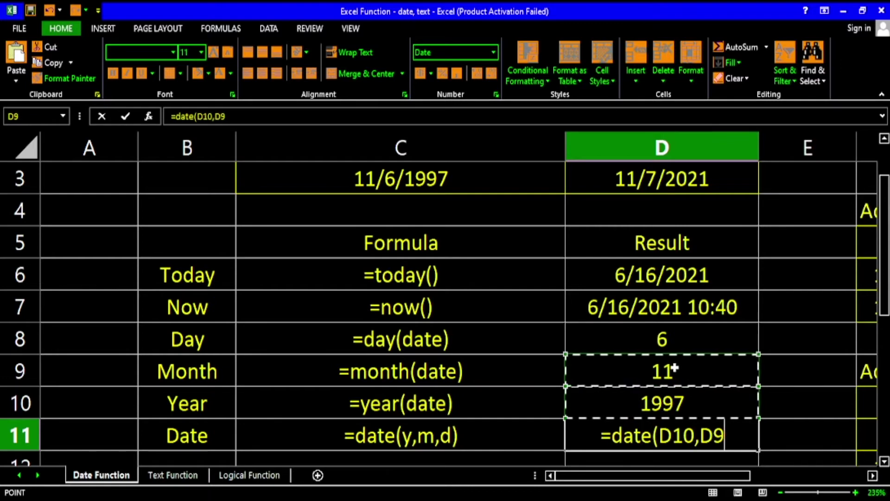
{"action": "type", "text": ","}
{"action": "left_click", "coordinate": [667, 339]}
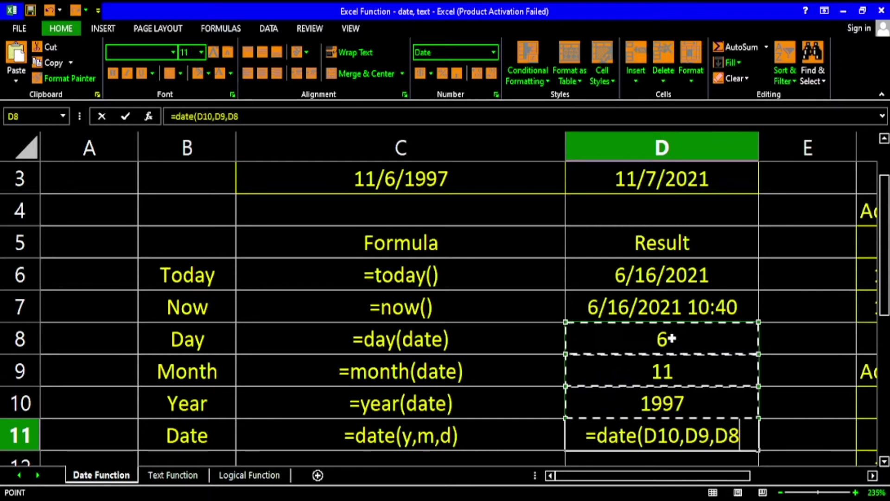
{"action": "key", "text": "Return"}
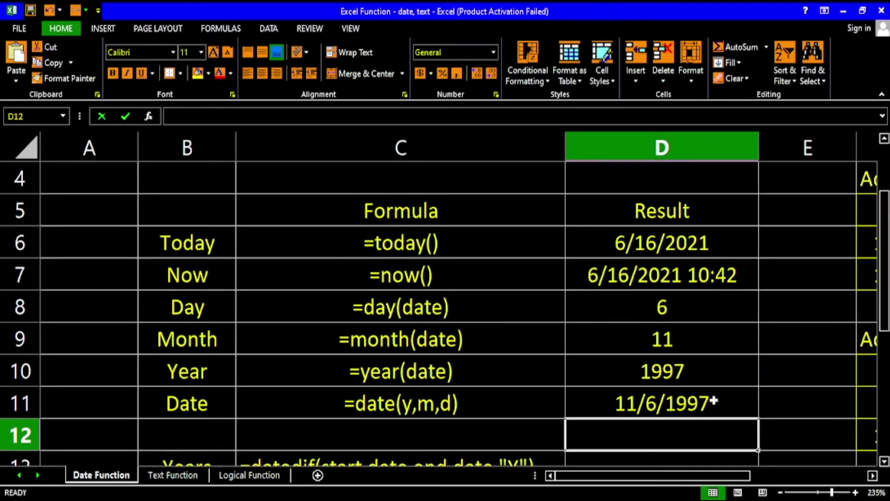
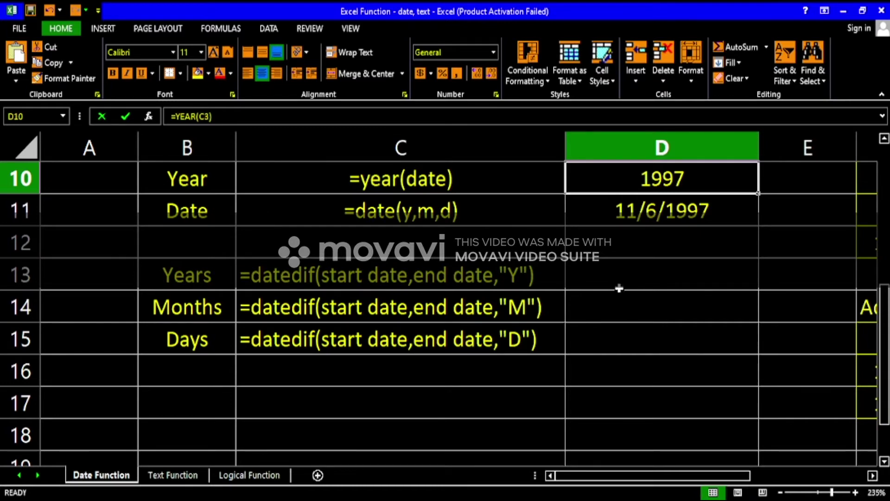
Step: Review the start and end dates and the DATEDIF syntax and empty result cells for the Years, Months and Days rows
{"action": "scroll", "coordinate": [619, 292], "scroll_direction": "up", "scroll_amount": 3}
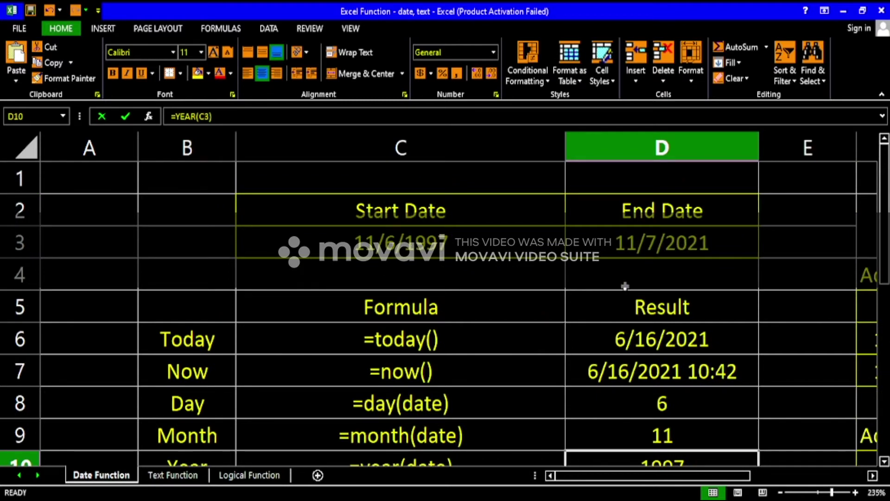
{"action": "scroll", "coordinate": [608, 310], "scroll_direction": "down", "scroll_amount": 4}
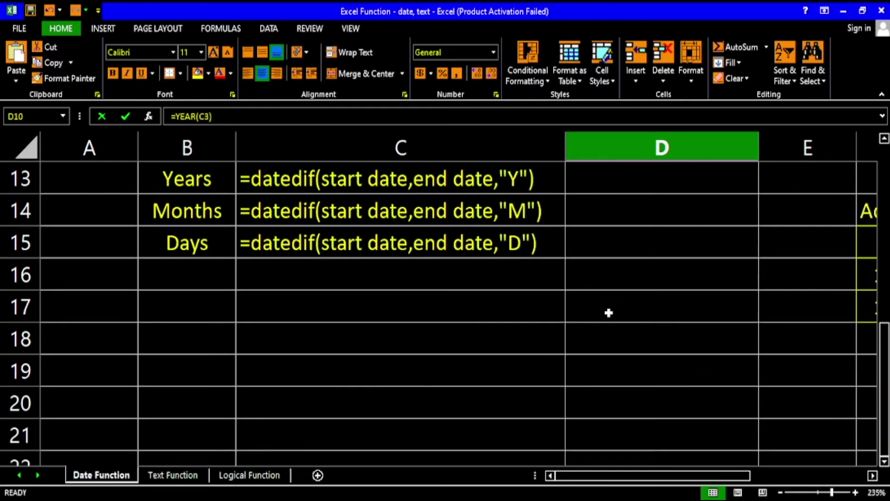
{"action": "scroll", "coordinate": [609, 313], "scroll_direction": "up", "scroll_amount": 2}
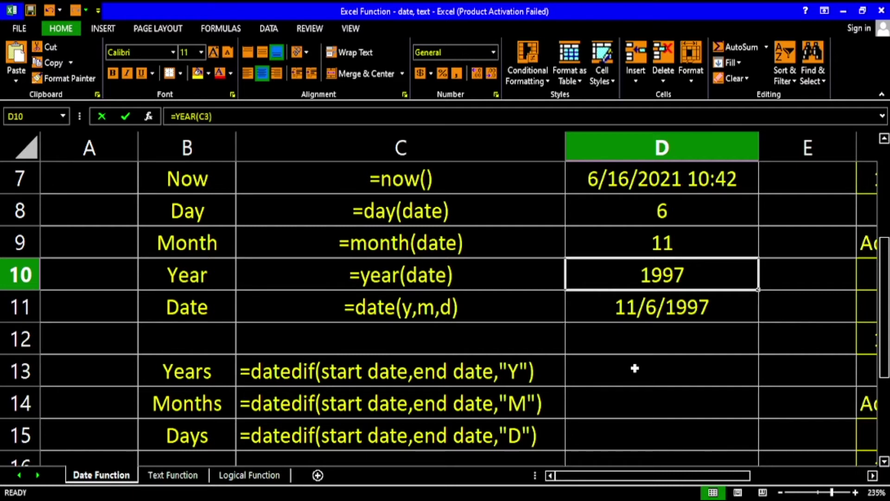
{"action": "left_click", "coordinate": [635, 371]}
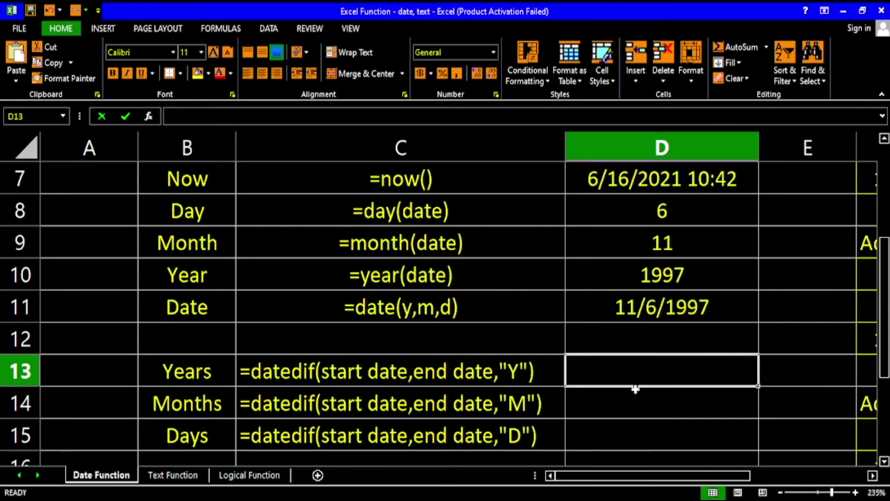
{"action": "left_click", "coordinate": [632, 398]}
{"action": "left_click", "coordinate": [628, 433]}
{"action": "left_click", "coordinate": [624, 377]}
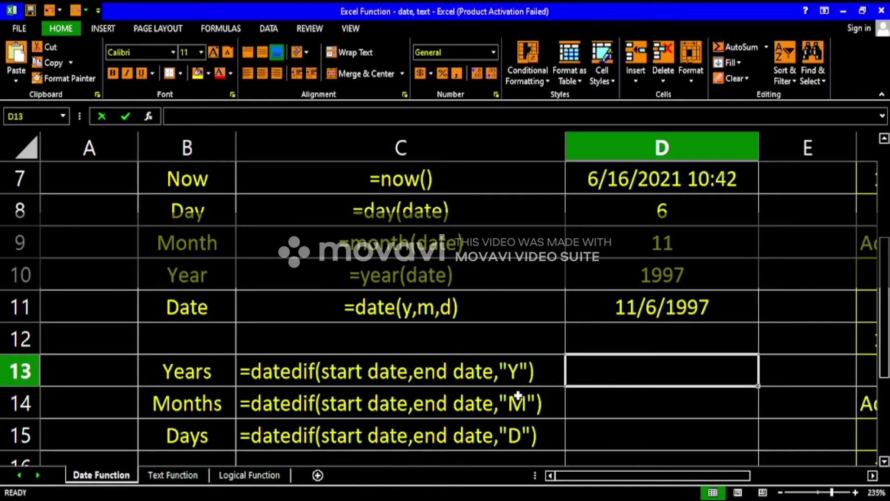
Step: Enter =datedif(C3,D3,"Y") in cell D13 to calculate the full years between the start and end dates
{"action": "type", "text": "=da"}
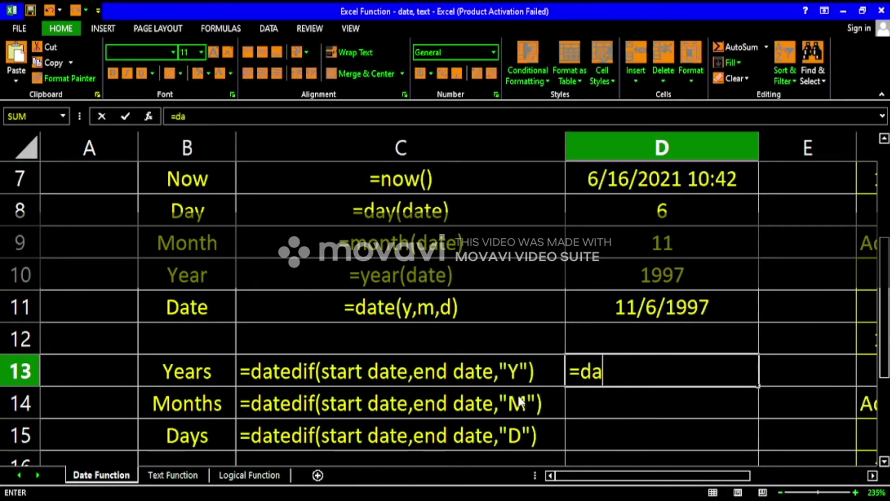
{"action": "type", "text": "tedif"}
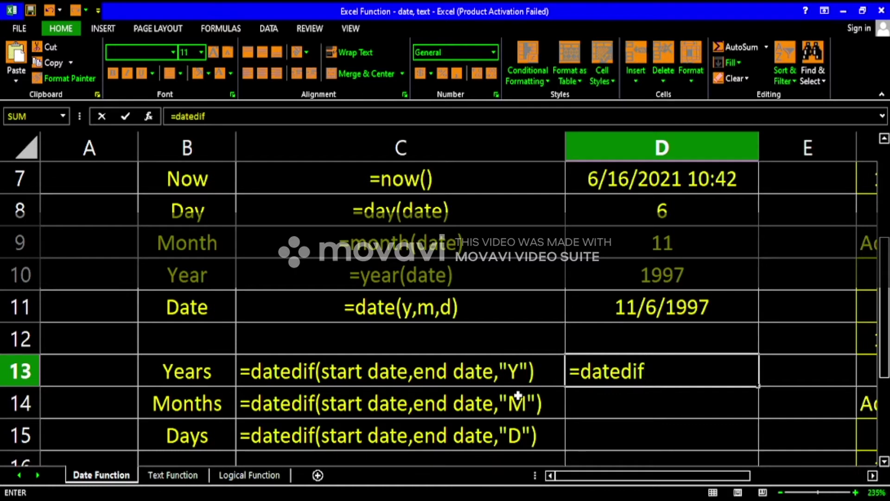
{"action": "type", "text": "("}
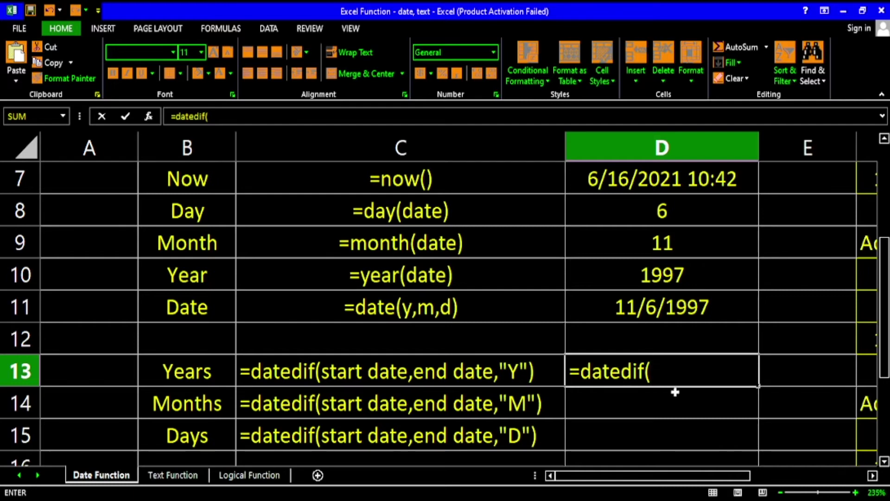
{"action": "scroll", "coordinate": [675, 392], "scroll_direction": "up", "scroll_amount": 2}
{"action": "left_click", "coordinate": [473, 241]}
{"action": "type", "text": ","}
{"action": "left_click", "coordinate": [624, 246]}
{"action": "scroll", "coordinate": [649, 352], "scroll_direction": "down", "scroll_amount": 4}
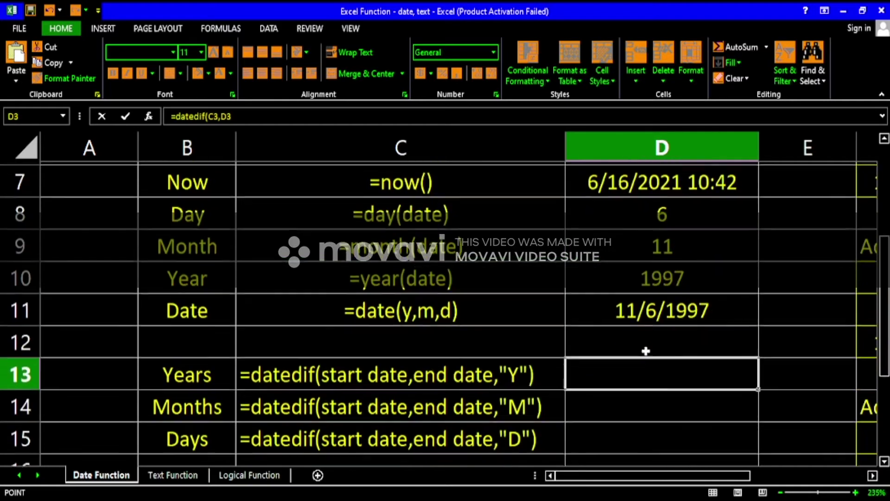
{"action": "type", "text": ","}
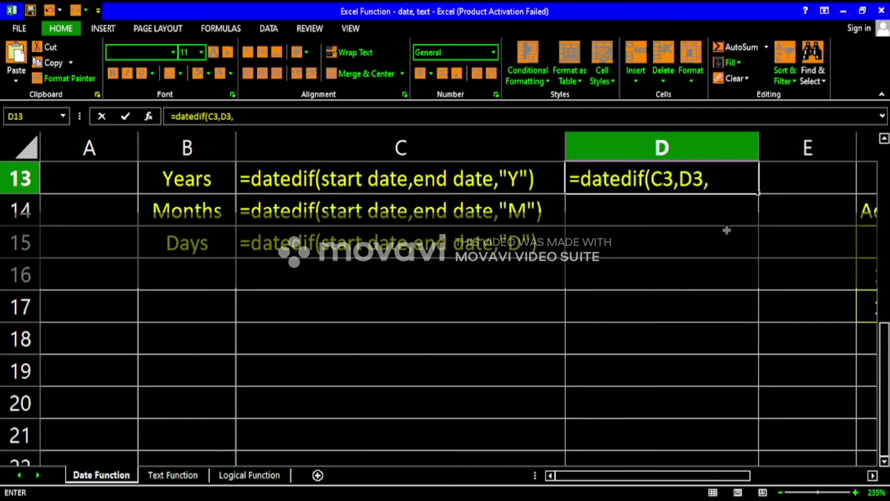
{"action": "type", "text": "\"Y\")"}
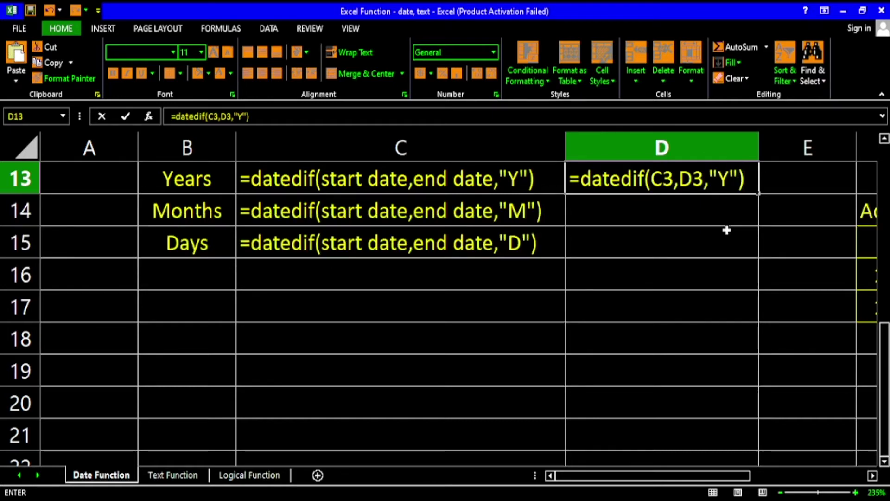
{"action": "key", "text": "Return"}
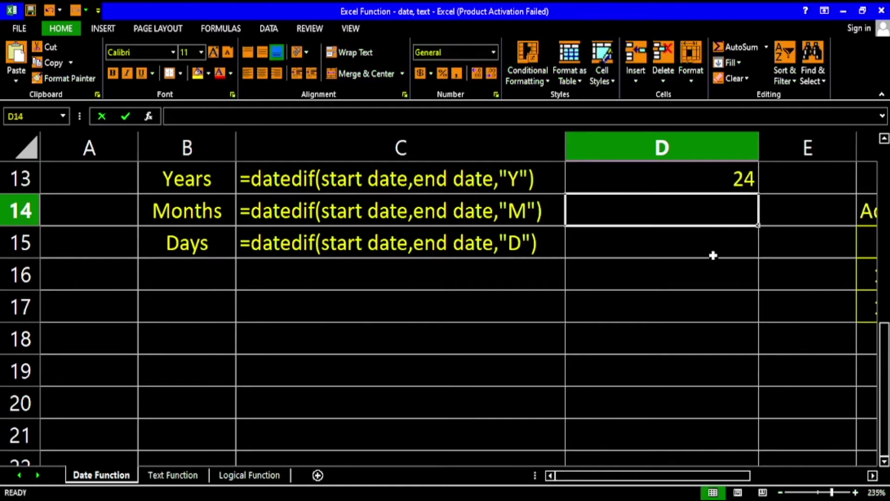
Step: Compare the end date in D3 and the start date in C3 with the Years result in D13
{"action": "scroll", "coordinate": [713, 255], "scroll_direction": "up", "scroll_amount": 2}
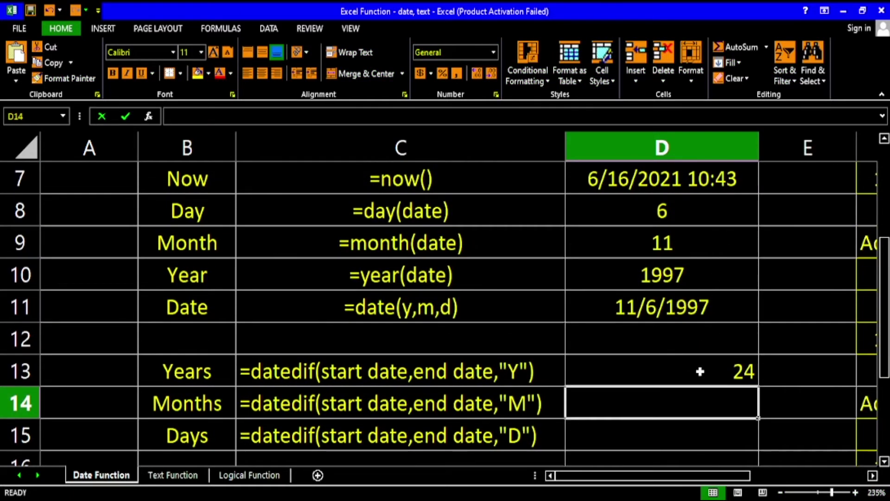
{"action": "scroll", "coordinate": [699, 371], "scroll_direction": "up", "scroll_amount": 2}
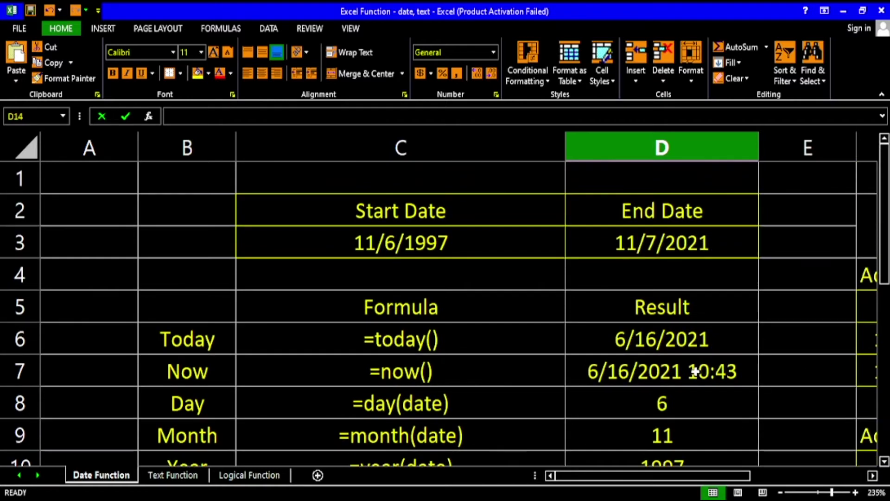
{"action": "left_click", "coordinate": [697, 249]}
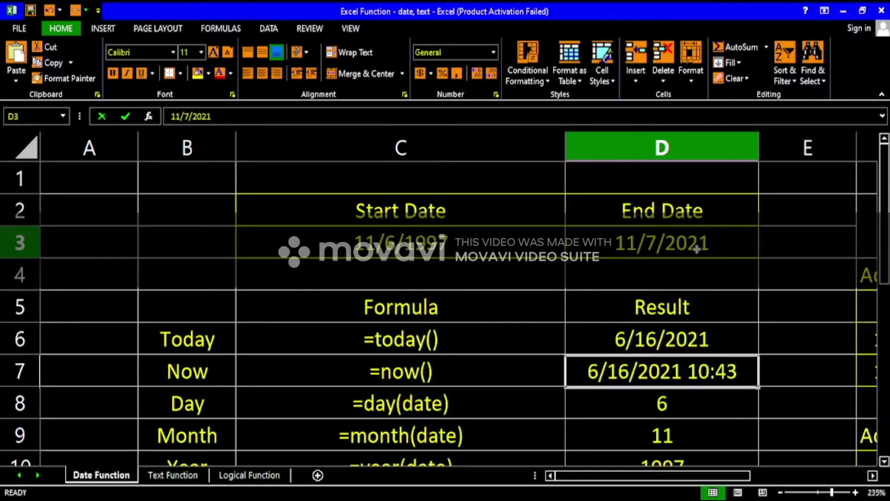
{"action": "left_click", "coordinate": [489, 252]}
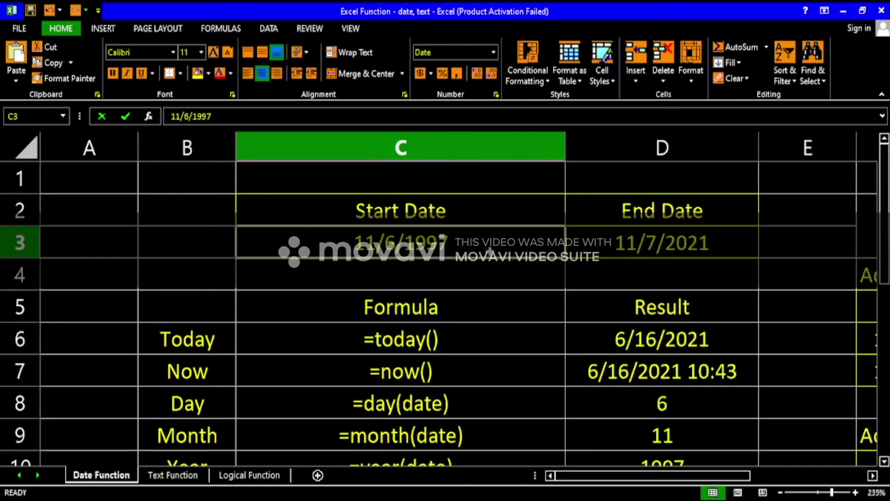
{"action": "scroll", "coordinate": [729, 355], "scroll_direction": "down", "scroll_amount": 4}
{"action": "scroll", "coordinate": [704, 288], "scroll_direction": "up", "scroll_amount": 2}
{"action": "left_click", "coordinate": [676, 371]}
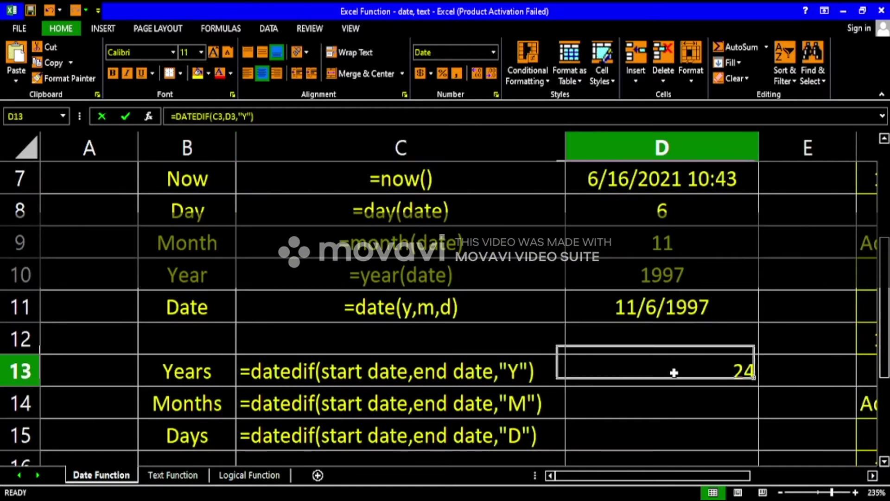
Step: Enter =datedif(C3,D3,"M") in cell D14 to calculate the total months between the start and end dates
{"action": "left_click", "coordinate": [666, 412]}
{"action": "type", "text": "="}
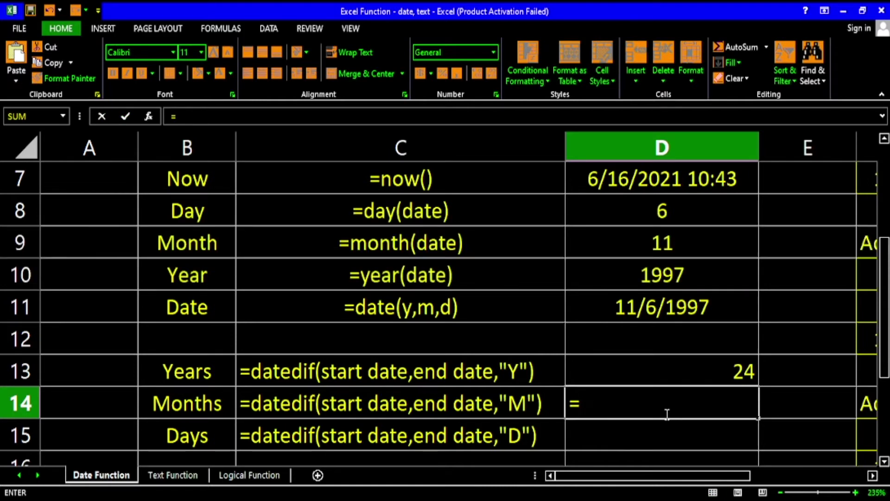
{"action": "type", "text": "da"}
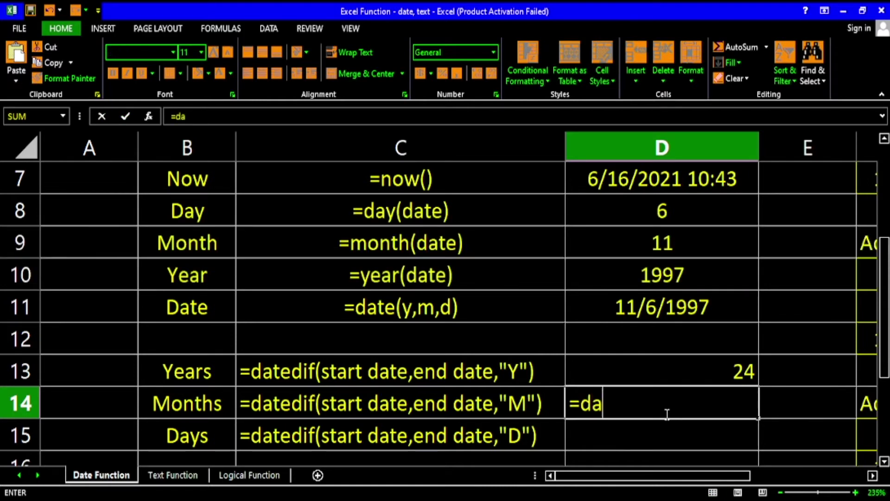
{"action": "type", "text": "tedif"}
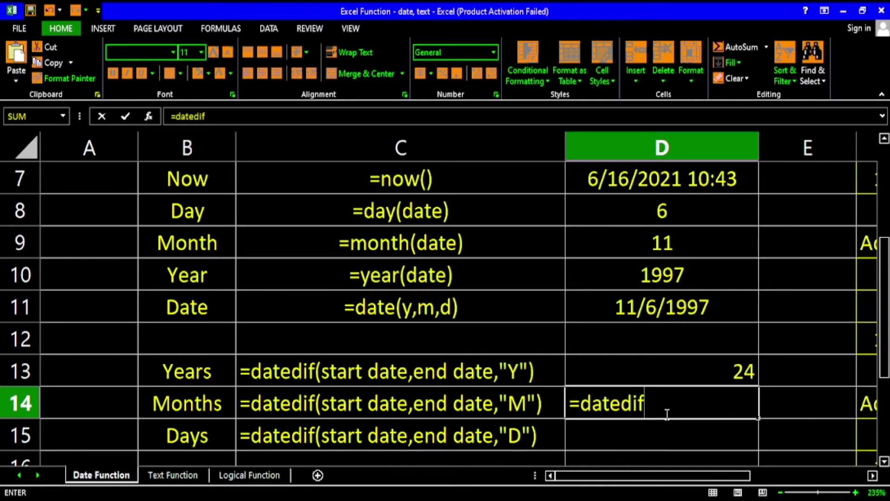
{"action": "type", "text": "("}
{"action": "scroll", "coordinate": [667, 414], "scroll_direction": "up", "scroll_amount": 2}
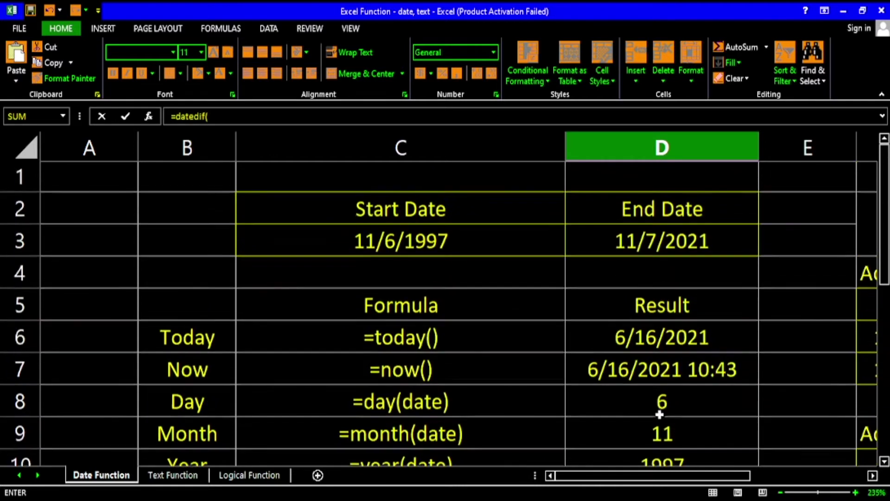
{"action": "left_click", "coordinate": [480, 241]}
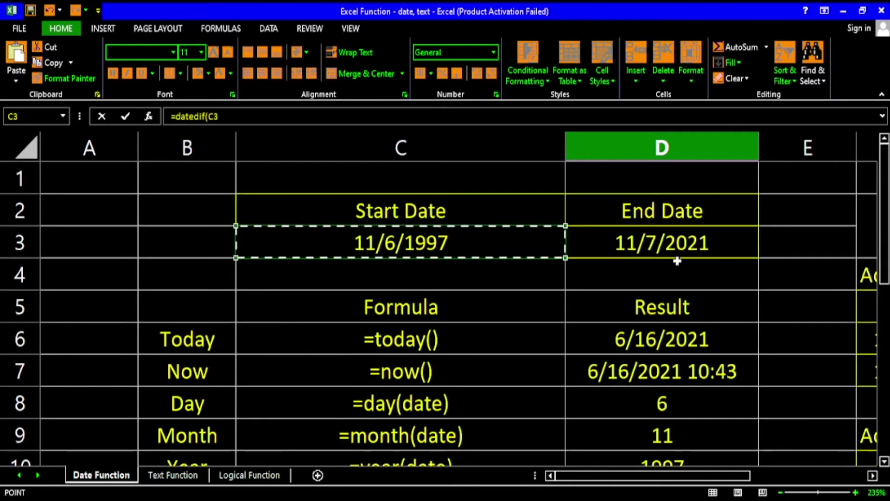
{"action": "type", "text": ","}
{"action": "left_click", "coordinate": [636, 243]}
{"action": "scroll", "coordinate": [714, 324], "scroll_direction": "down", "scroll_amount": 2}
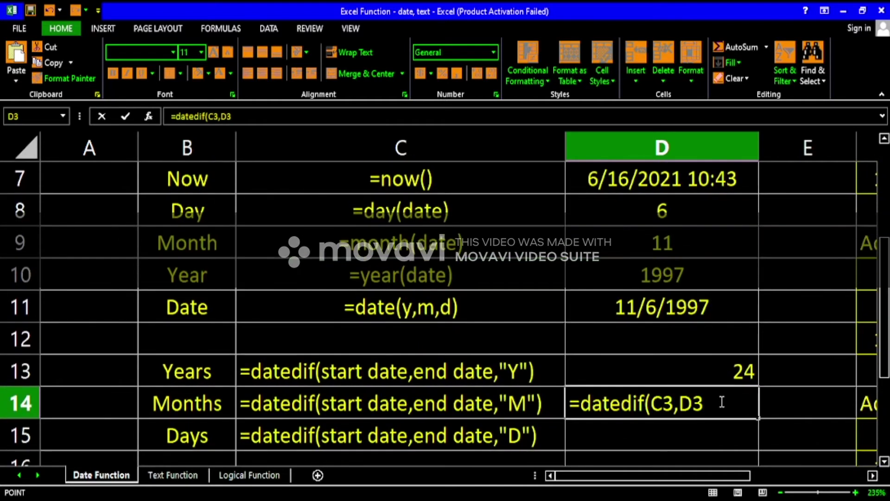
{"action": "type", "text": ",\"M\")"}
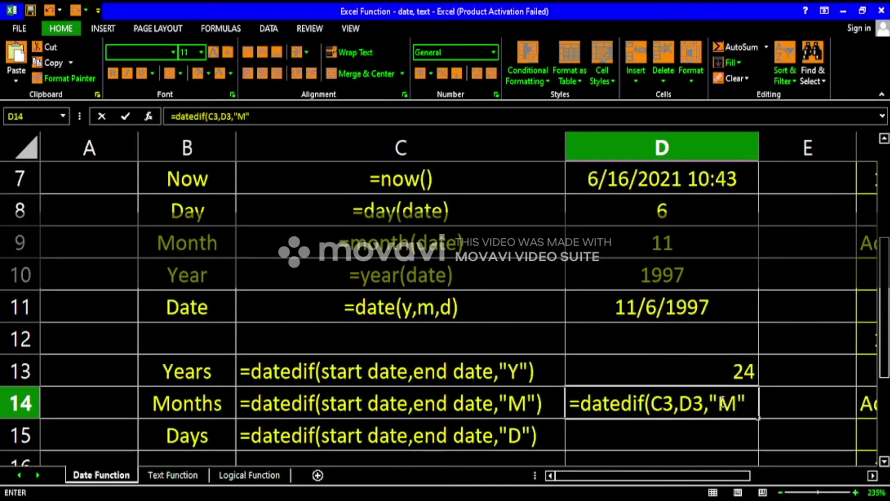
{"action": "key", "text": "Return"}
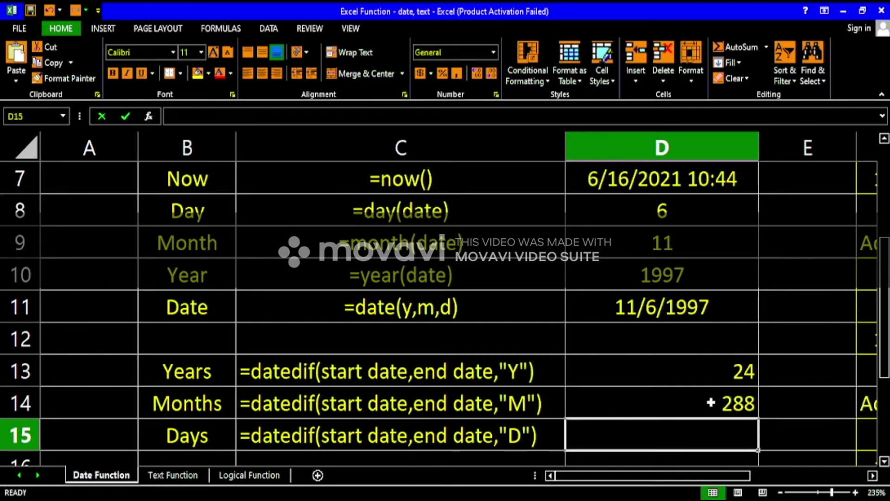
Step: Compare the start date in C3 and the end date in D3 with the Months result in D14
{"action": "scroll", "coordinate": [686, 401], "scroll_direction": "up", "scroll_amount": 2}
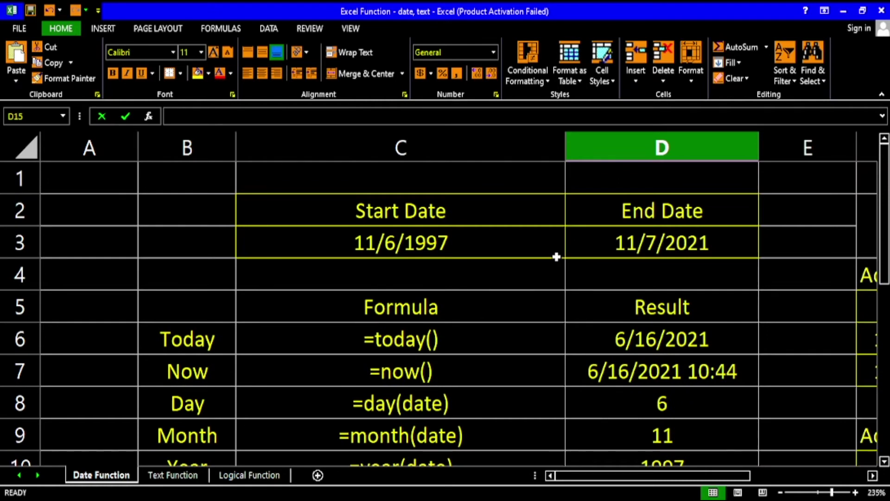
{"action": "left_click", "coordinate": [608, 250]}
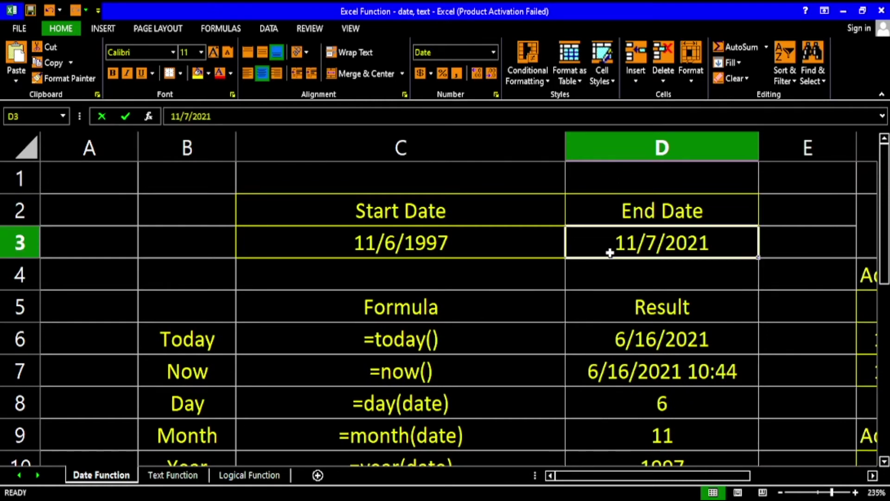
{"action": "left_click", "coordinate": [513, 254]}
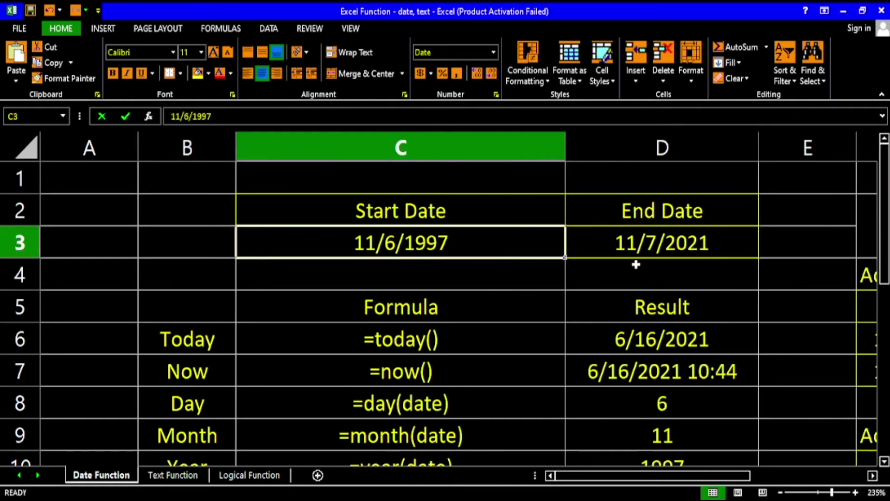
{"action": "left_click", "coordinate": [708, 249]}
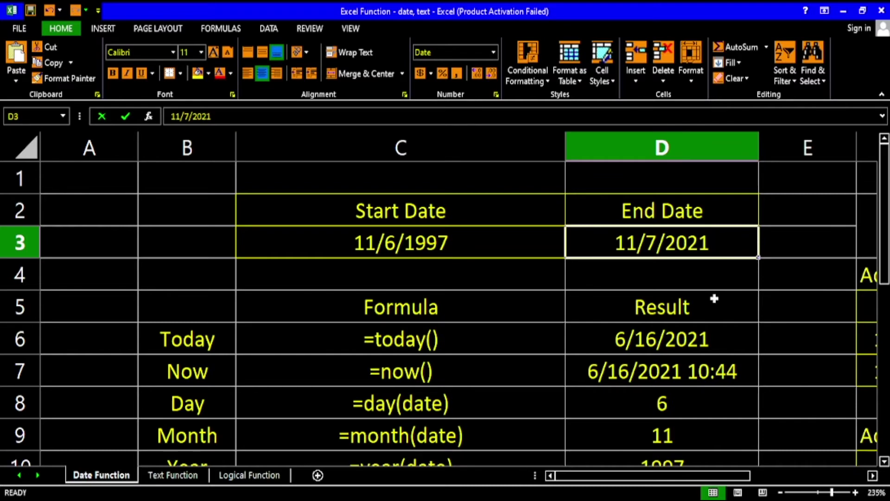
Step: Enter =datedif(C3,D3,"D") in cell D15 to calculate the total days between the start and end dates
{"action": "scroll", "coordinate": [714, 299], "scroll_direction": "down", "scroll_amount": 4}
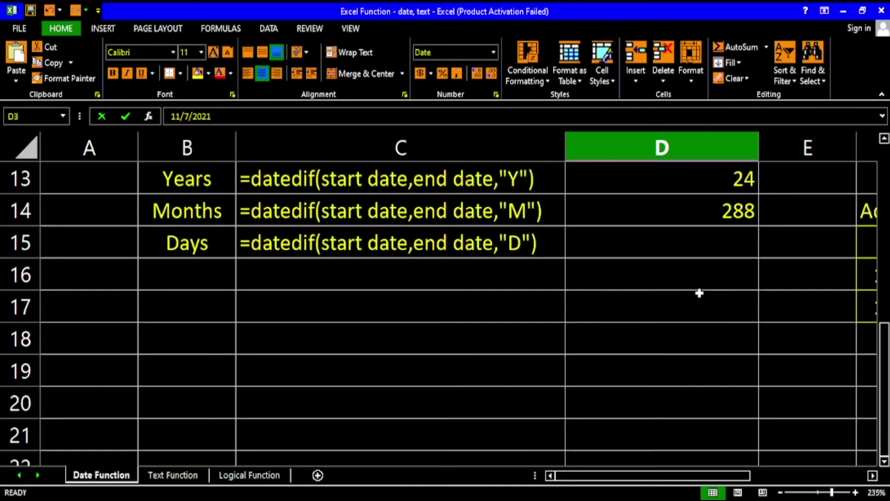
{"action": "left_click", "coordinate": [675, 256]}
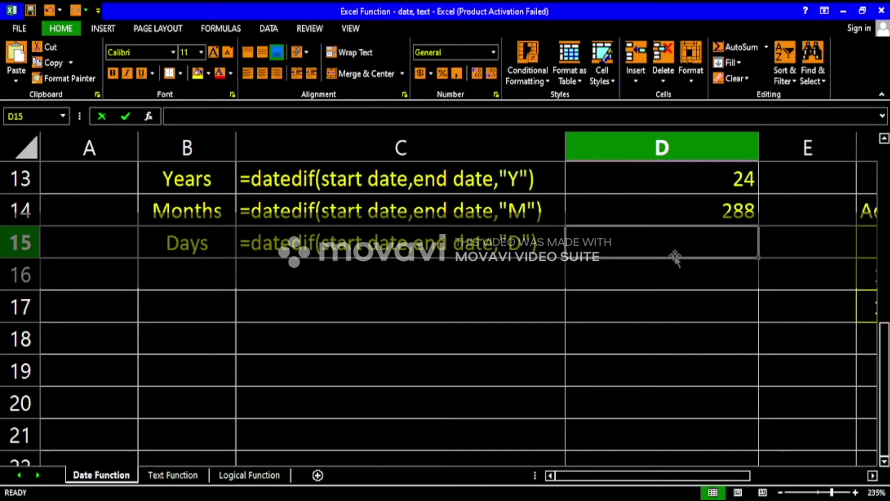
{"action": "type", "text": "="}
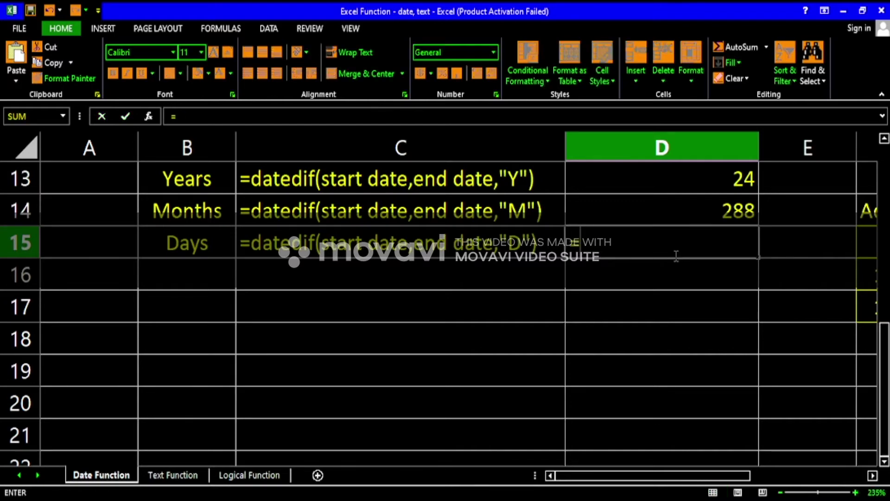
{"action": "type", "text": "datedif("}
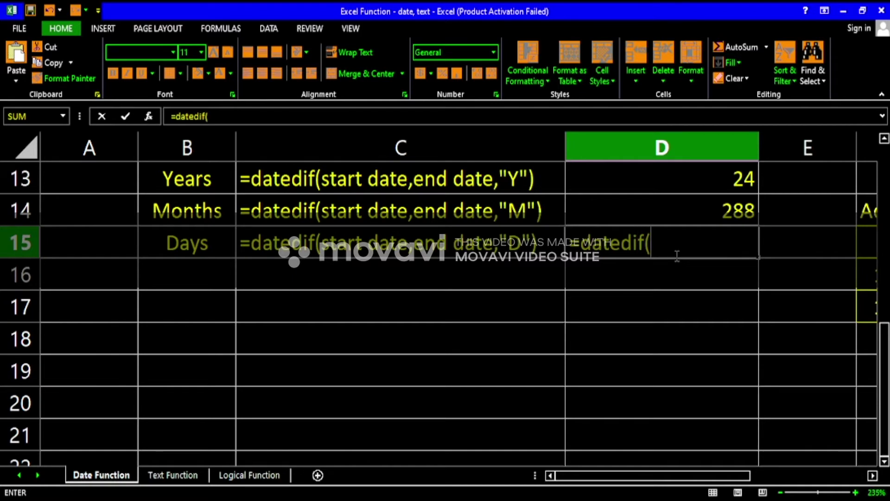
{"action": "scroll", "coordinate": [677, 256], "scroll_direction": "up", "scroll_amount": 4}
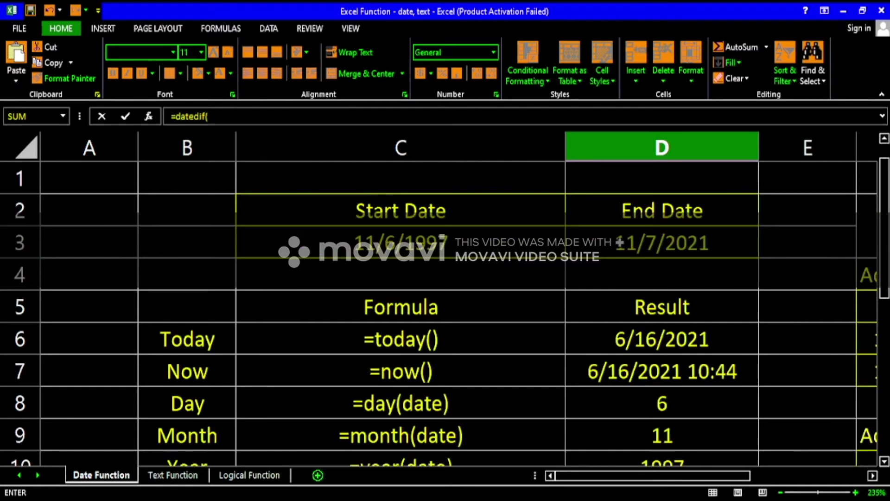
{"action": "left_click", "coordinate": [401, 242]}
{"action": "type", "text": ","}
{"action": "left_click", "coordinate": [675, 243]}
{"action": "scroll", "coordinate": [665, 292], "scroll_direction": "down", "scroll_amount": 6}
{"action": "scroll", "coordinate": [663, 295], "scroll_direction": "up", "scroll_amount": 2}
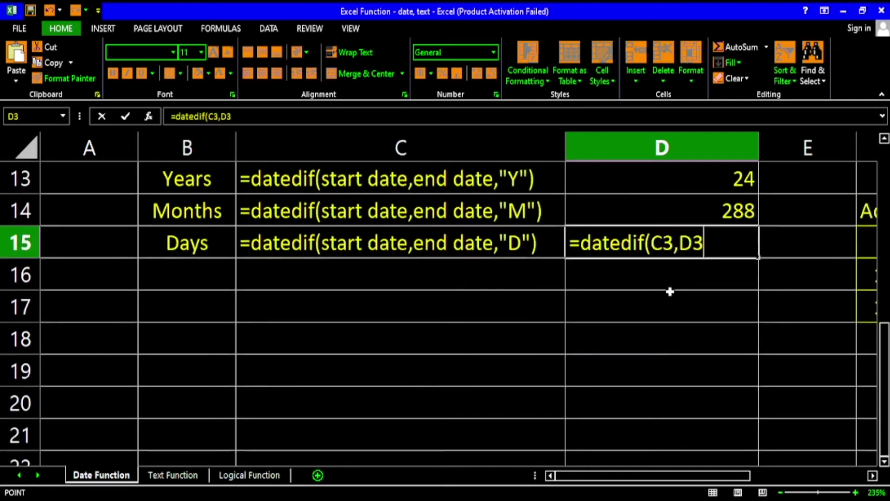
{"action": "type", "text": ",\"D\""}
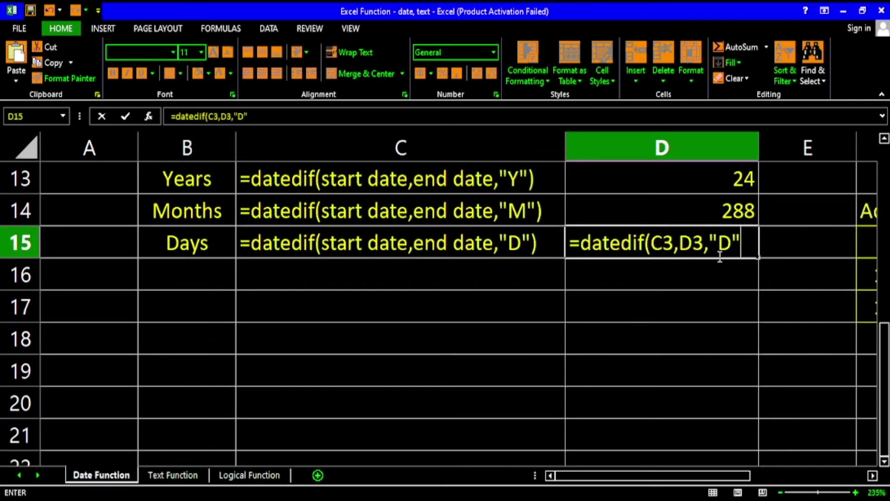
{"action": "key", "text": "Return"}
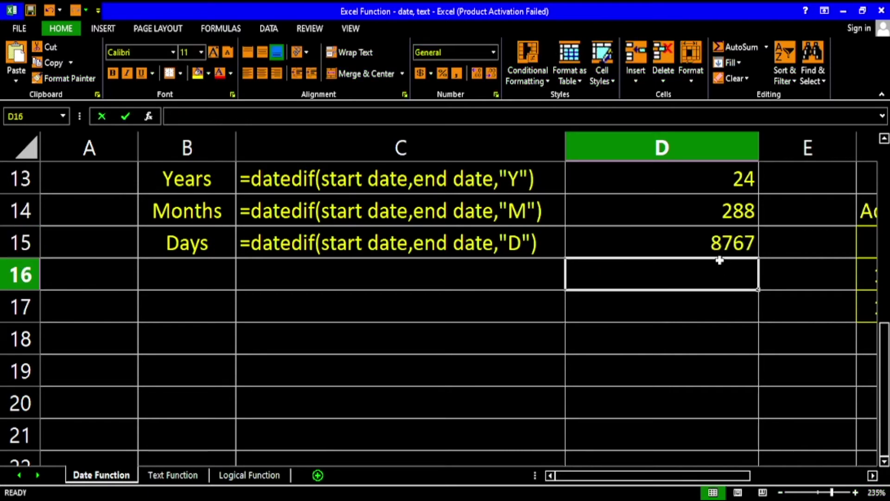
Step: Review the Days formula in D15 and compare the Years, Months and Days results with the start and end dates
{"action": "left_click", "coordinate": [701, 245]}
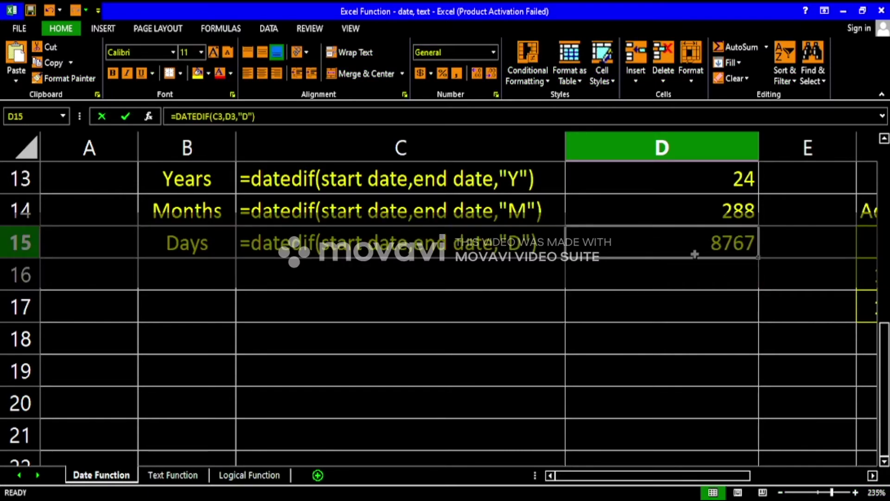
{"action": "scroll", "coordinate": [694, 254], "scroll_direction": "up", "scroll_amount": 2}
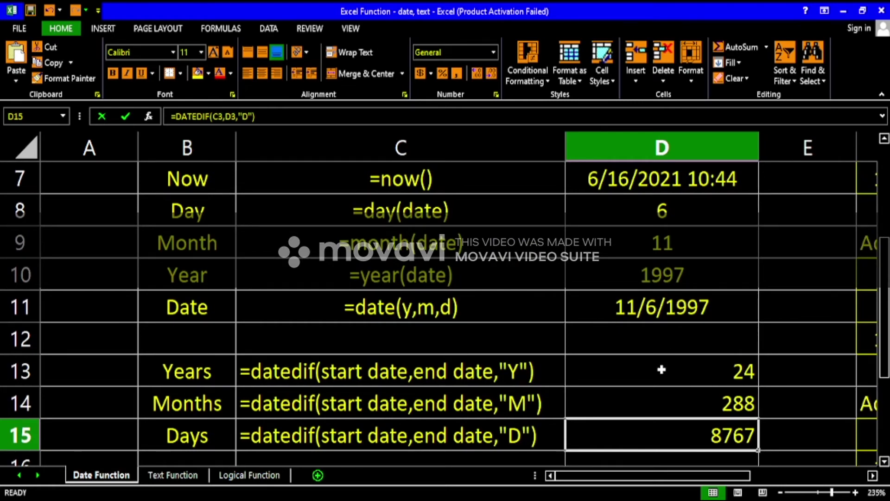
{"action": "scroll", "coordinate": [661, 369], "scroll_direction": "up", "scroll_amount": 2}
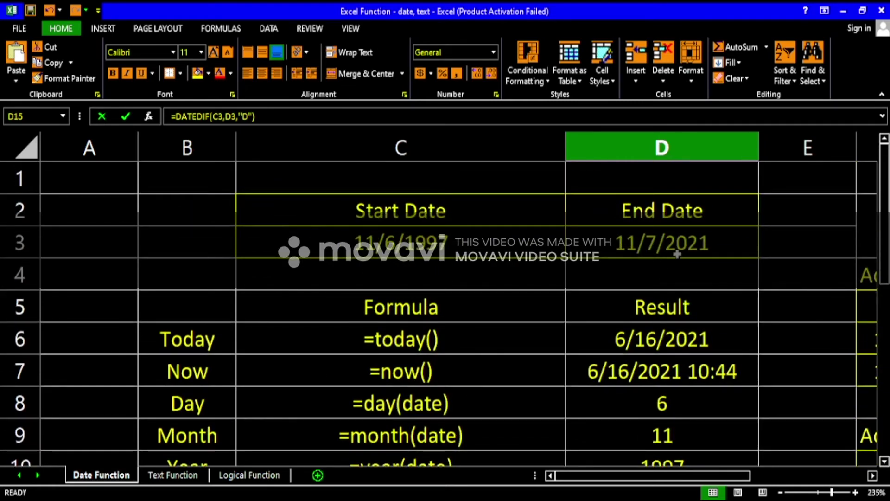
{"action": "scroll", "coordinate": [714, 265], "scroll_direction": "down", "scroll_amount": 4}
{"action": "scroll", "coordinate": [710, 320], "scroll_direction": "up", "scroll_amount": 2}
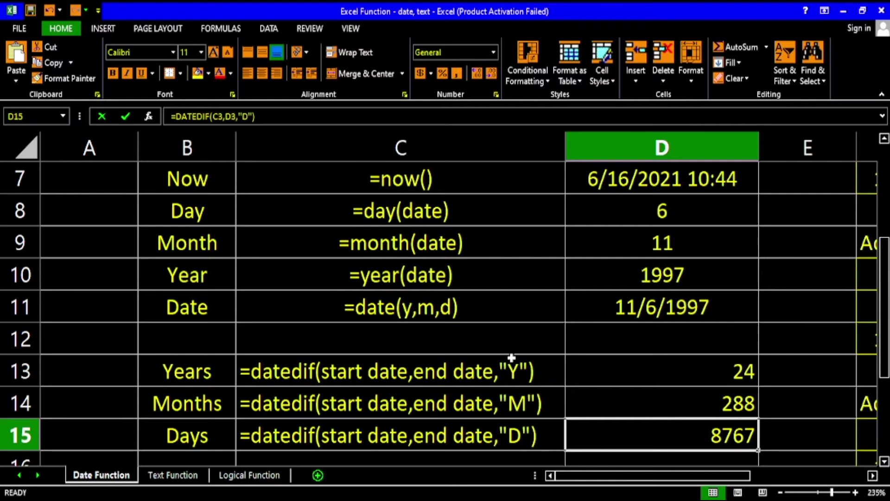
Step: Clear the Months and Days results from cells D14 and D15
{"action": "left_click_drag", "start_coordinate": [657, 410], "coordinate": [657, 430]}
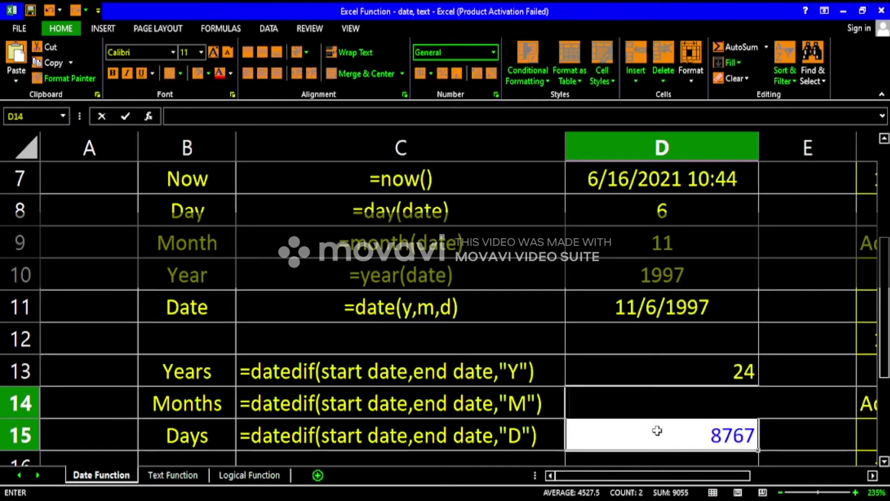
{"action": "left_click", "coordinate": [657, 431]}
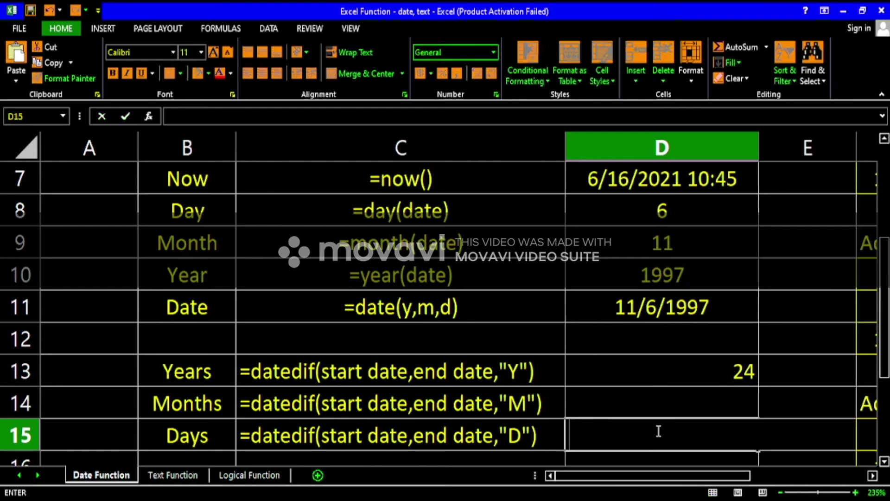
{"action": "double_click", "coordinate": [680, 413]}
Step: Enter =datedif(C3,D3,"YM") in cell D14 to calculate the months remaining after the full years
{"action": "scroll", "coordinate": [678, 415], "scroll_direction": "up", "scroll_amount": 2}
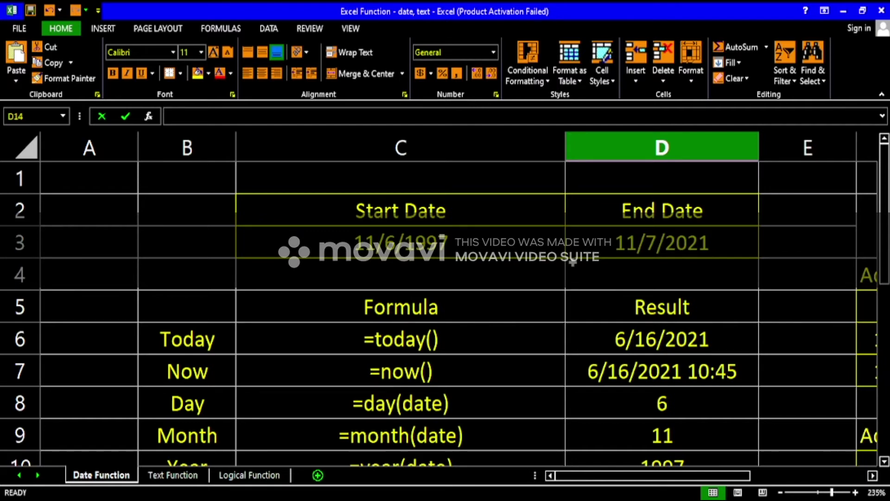
{"action": "scroll", "coordinate": [574, 261], "scroll_direction": "down", "scroll_amount": 4}
{"action": "scroll", "coordinate": [681, 380], "scroll_direction": "up", "scroll_amount": 2}
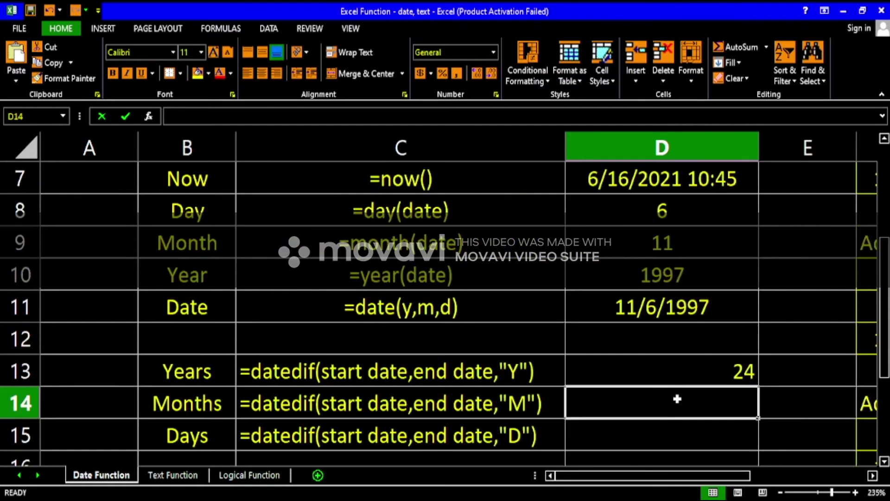
{"action": "type", "text": "="}
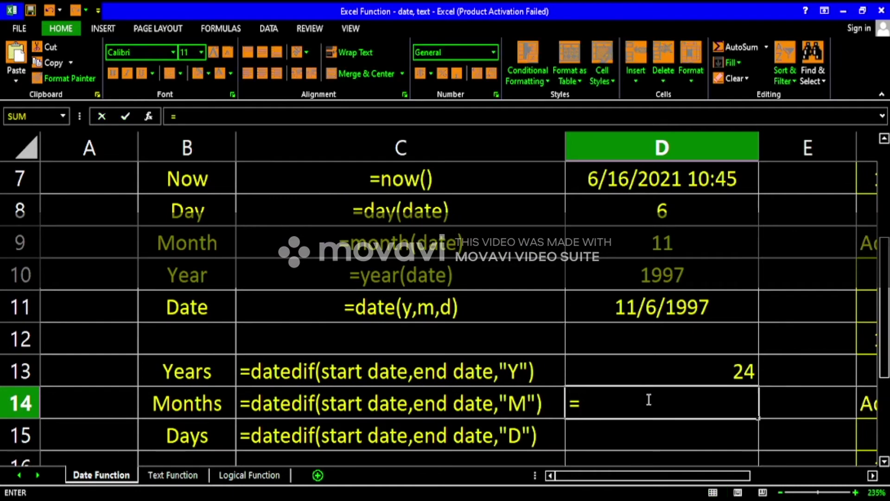
{"action": "type", "text": "dated"}
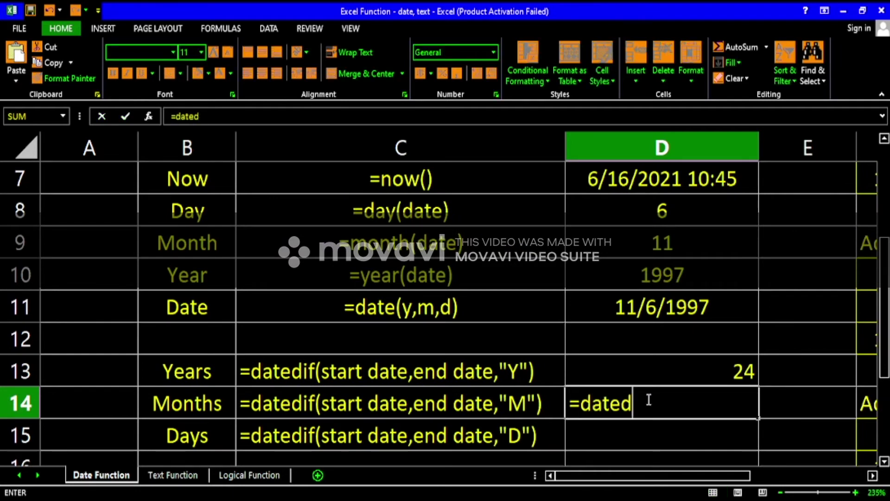
{"action": "type", "text": "if("}
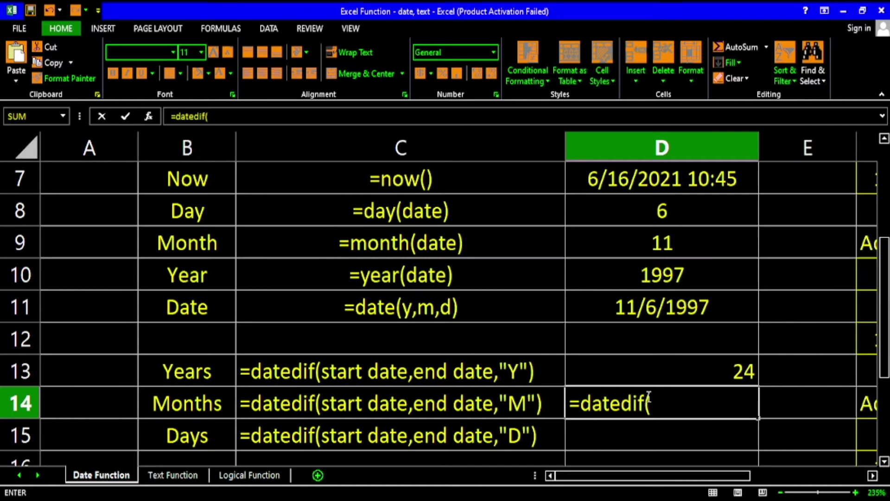
{"action": "scroll", "coordinate": [648, 394], "scroll_direction": "up", "scroll_amount": 2}
{"action": "left_click", "coordinate": [469, 244]}
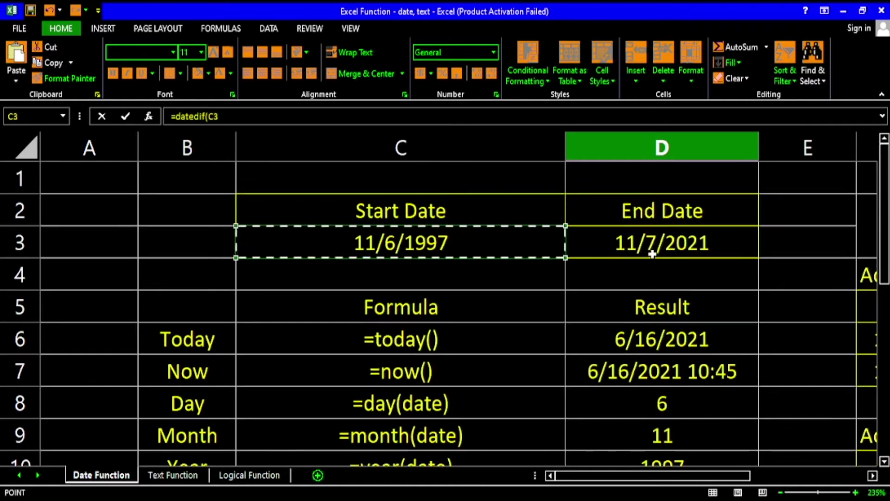
{"action": "type", "text": ","}
{"action": "left_click", "coordinate": [599, 243]}
{"action": "scroll", "coordinate": [660, 350], "scroll_direction": "down", "scroll_amount": 2}
{"action": "scroll", "coordinate": [661, 350], "scroll_direction": "down", "scroll_amount": 2}
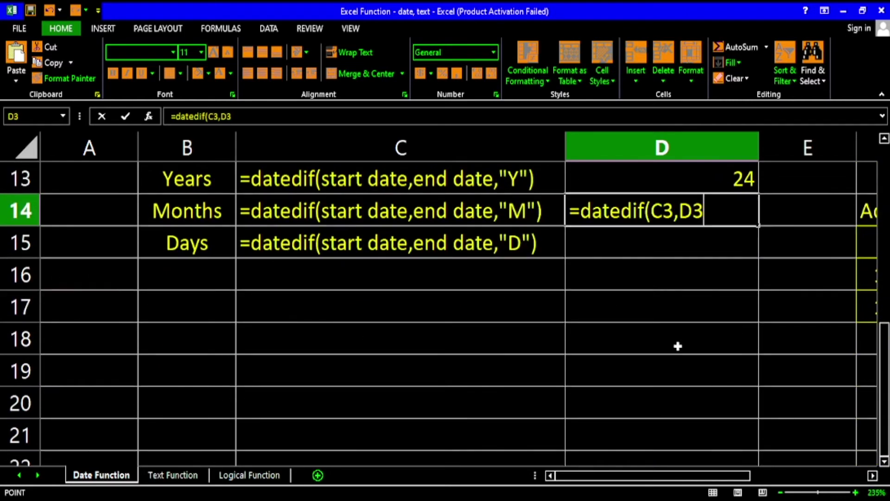
{"action": "type", "text": ",\""}
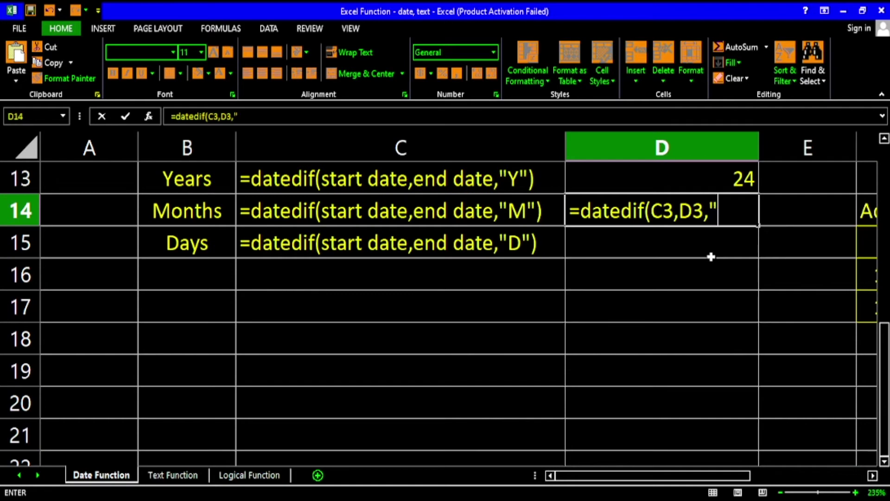
{"action": "scroll", "coordinate": [711, 256], "scroll_direction": "up", "scroll_amount": 2}
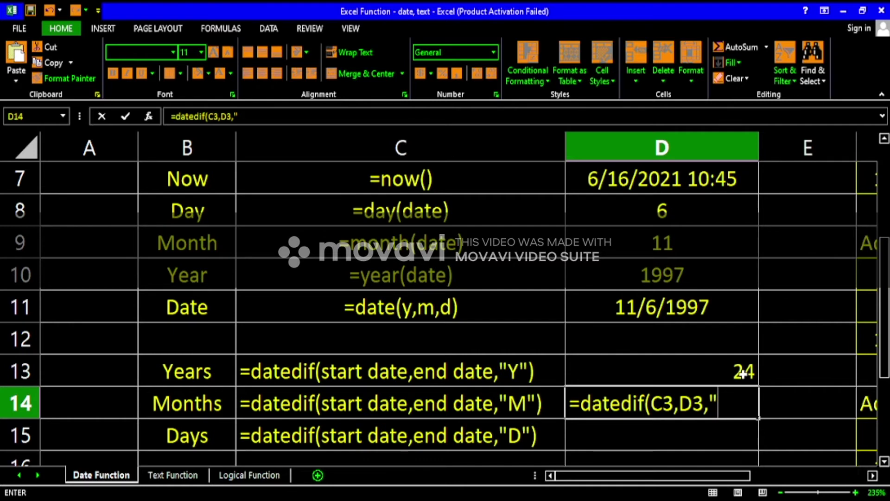
{"action": "type", "text": "YM"}
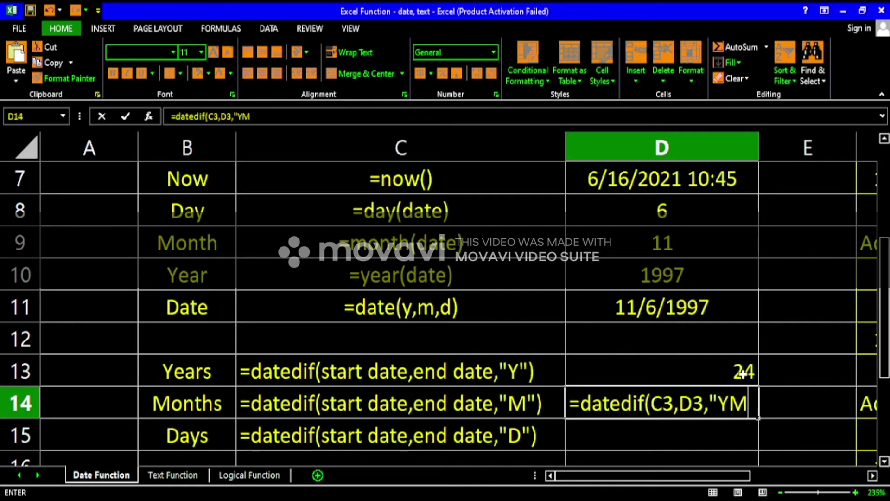
{"action": "type", "text": "\")"}
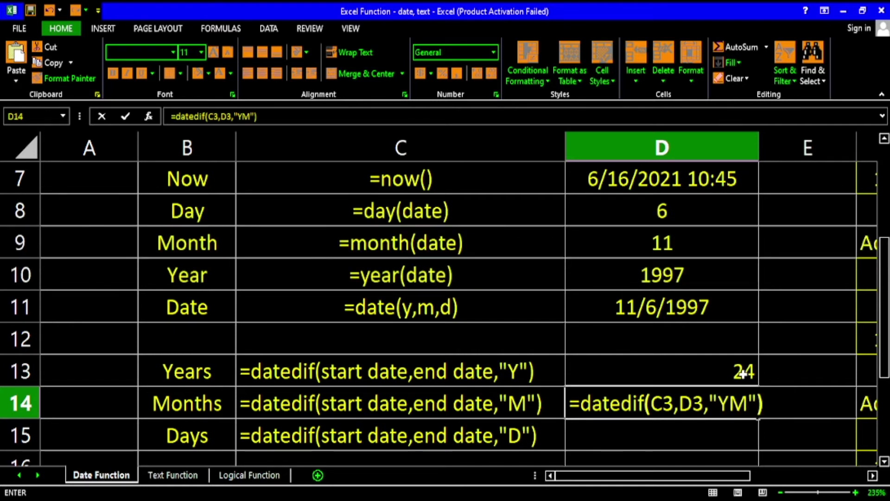
{"action": "key", "text": "Return"}
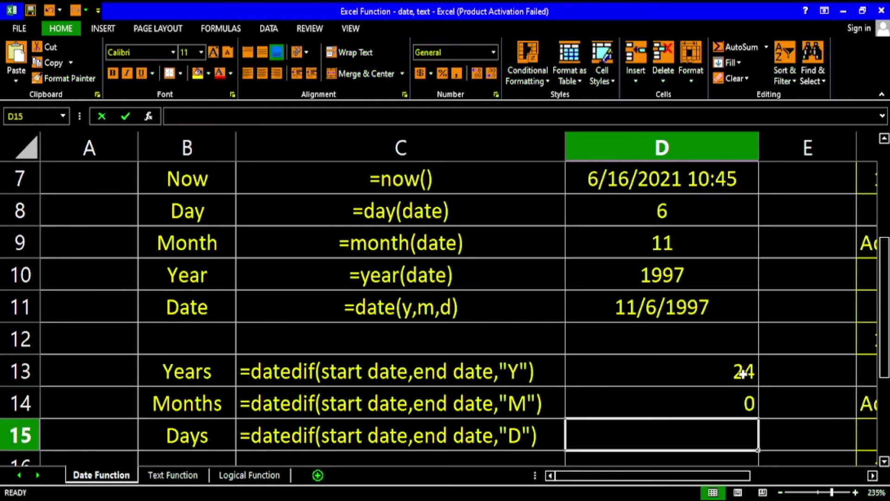
Step: Compare the start date in C3 and the end date in D3 with the Years and Months results
{"action": "scroll", "coordinate": [730, 407], "scroll_direction": "up", "scroll_amount": 2}
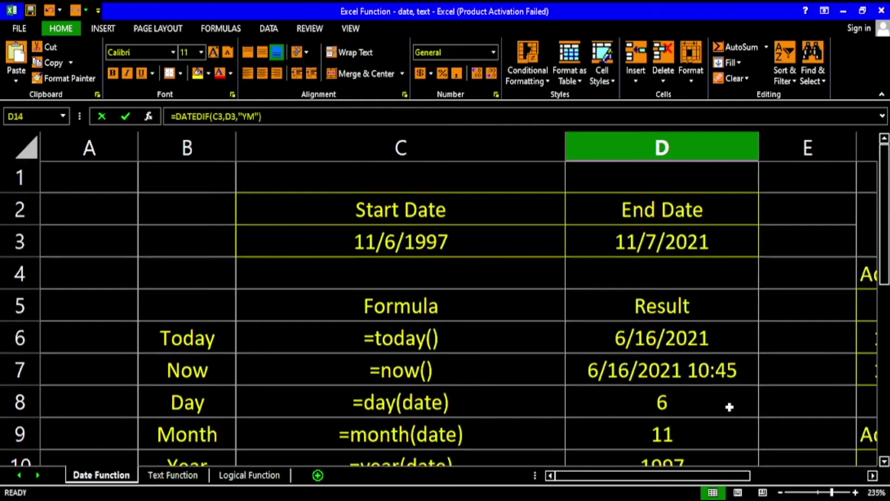
{"action": "left_click", "coordinate": [521, 244]}
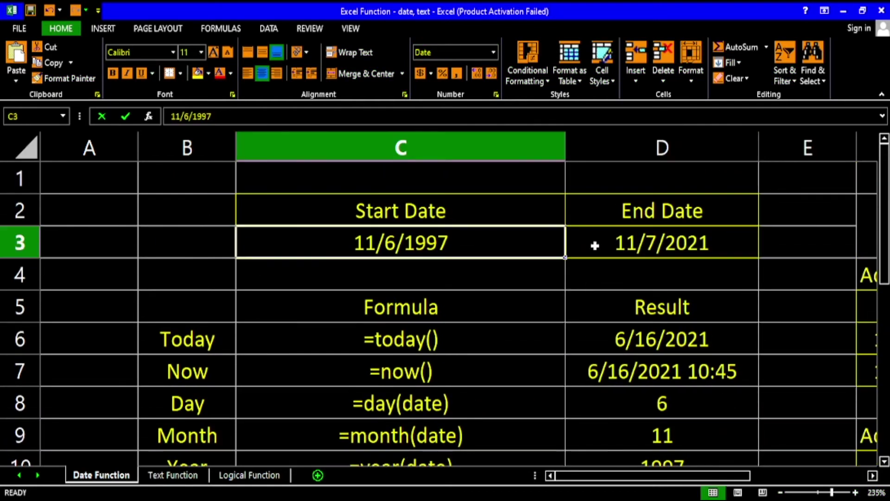
{"action": "left_click", "coordinate": [684, 243]}
{"action": "left_click", "coordinate": [457, 242]}
{"action": "left_click", "coordinate": [678, 246]}
{"action": "left_click", "coordinate": [324, 239]}
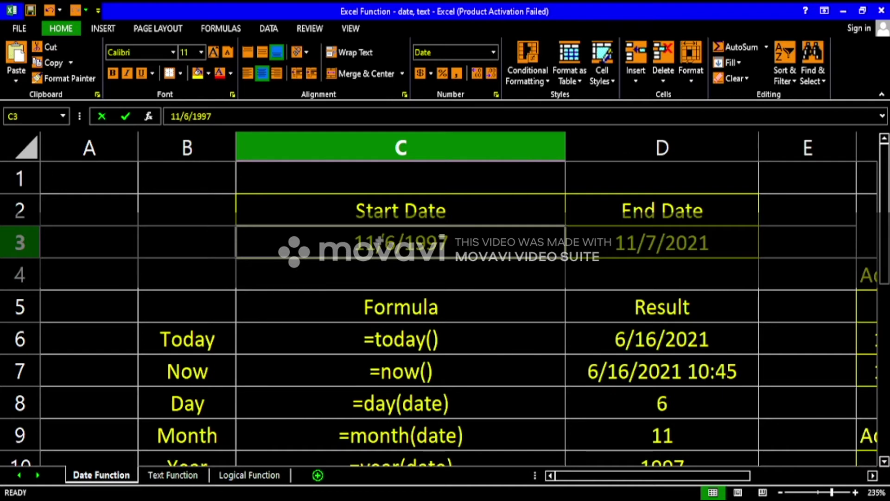
{"action": "left_click", "coordinate": [625, 241]}
{"action": "left_click", "coordinate": [529, 246]}
{"action": "left_click", "coordinate": [568, 245]}
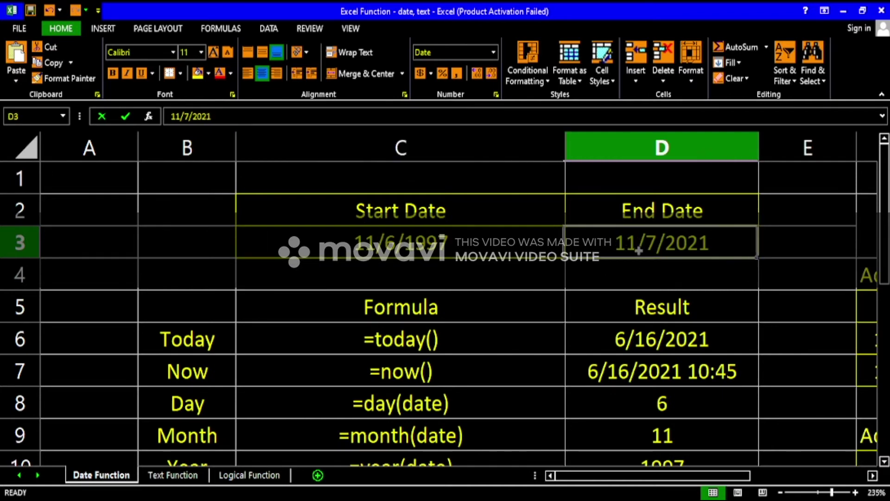
{"action": "scroll", "coordinate": [569, 263], "scroll_direction": "down", "scroll_amount": 4}
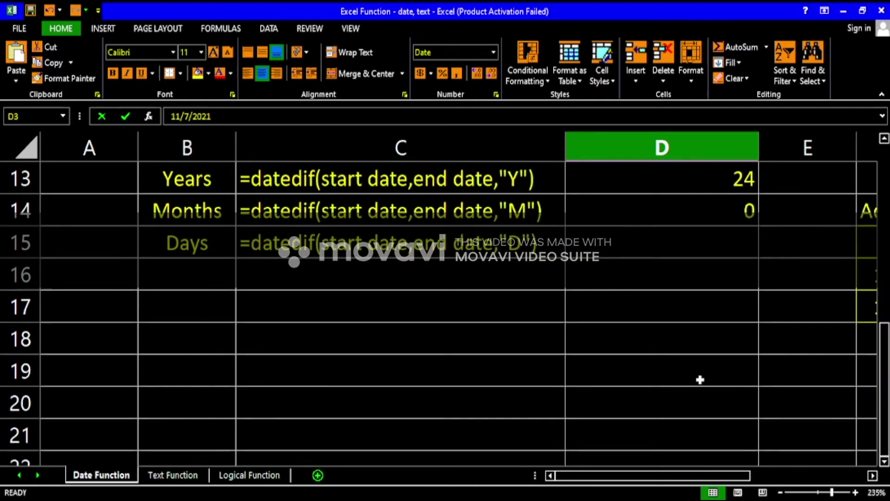
Step: Change the end date in D3 to 12/7/2021 and check the recalculated Months result in D14
{"action": "left_click", "coordinate": [726, 247]}
{"action": "scroll", "coordinate": [722, 246], "scroll_direction": "up", "scroll_amount": 4}
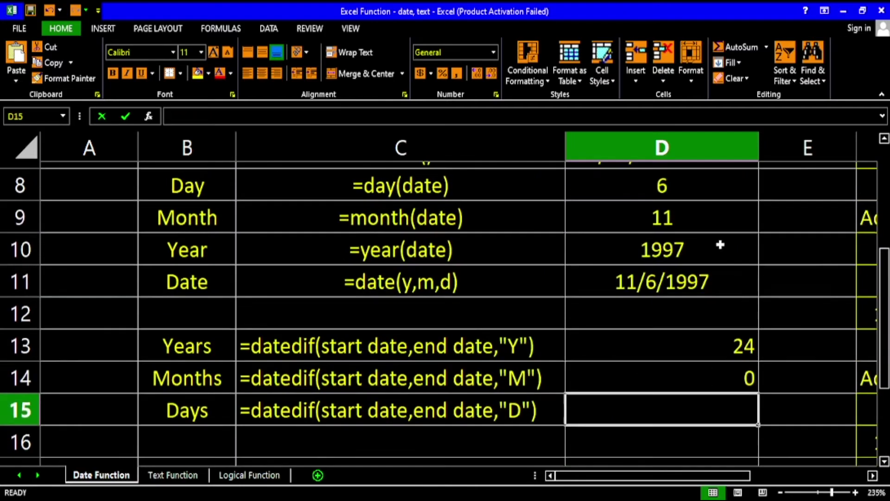
{"action": "double_click", "coordinate": [631, 246]}
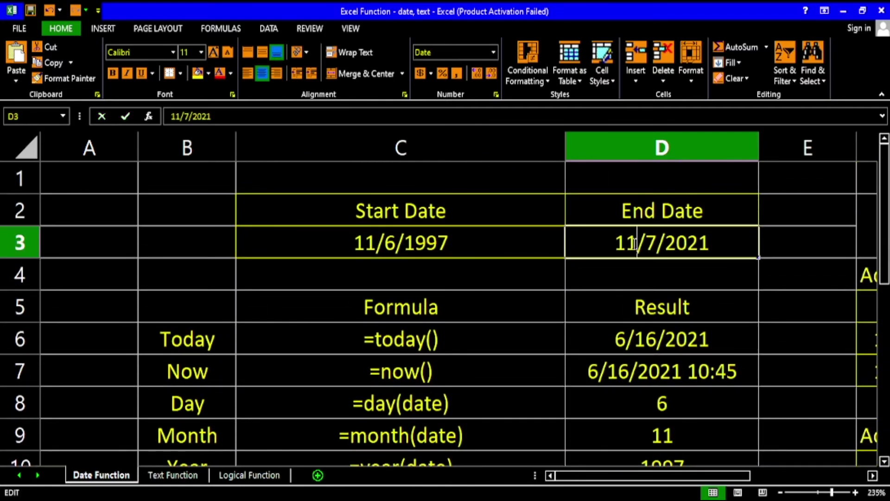
{"action": "key", "text": "BackSpace"}
{"action": "type", "text": "2"}
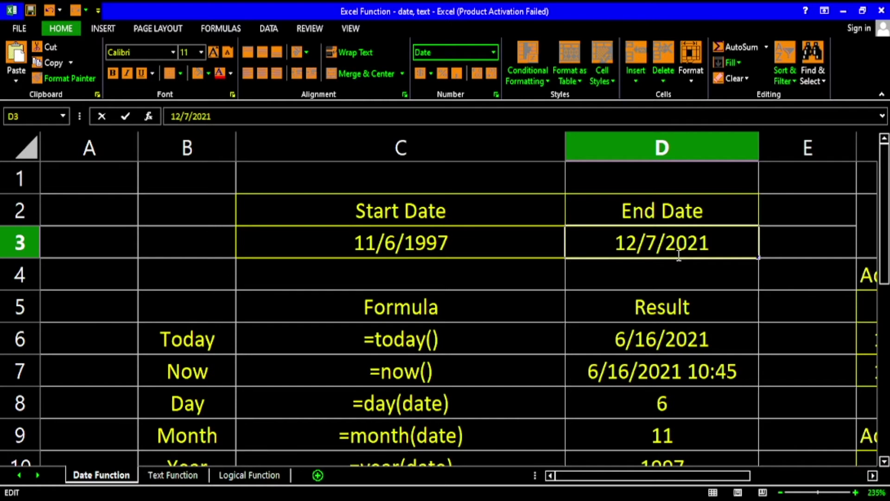
{"action": "key", "text": "Return"}
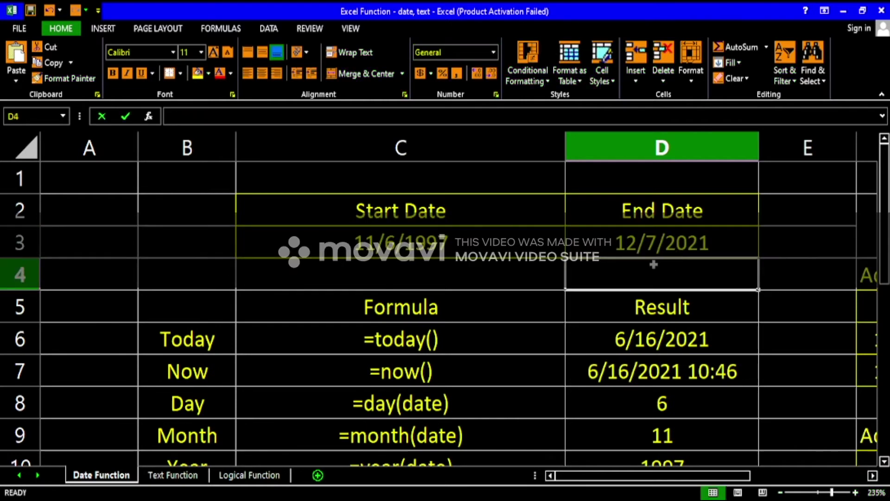
{"action": "scroll", "coordinate": [649, 264], "scroll_direction": "down", "scroll_amount": 4}
{"action": "left_click", "coordinate": [723, 207]}
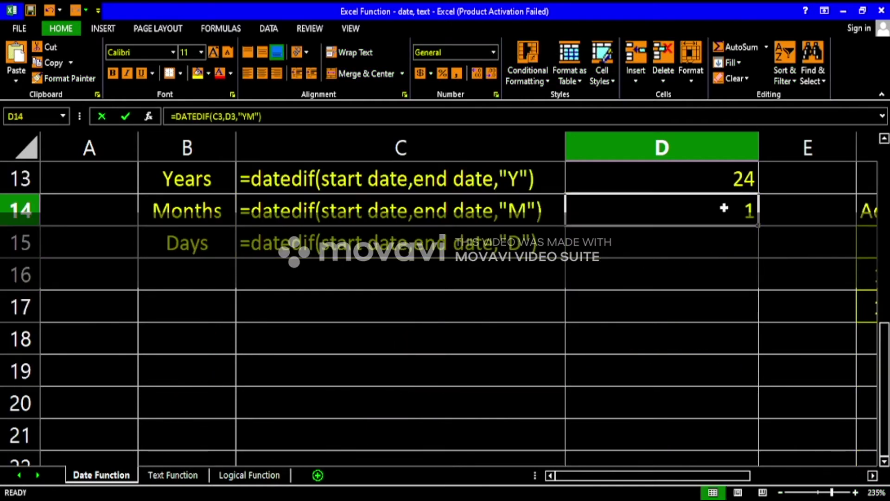
Step: Enter =datedif(C3,D3,"MD") in cell D15 to calculate the days remaining after the full months
{"action": "left_click", "coordinate": [686, 243]}
{"action": "type", "text": "=d"}
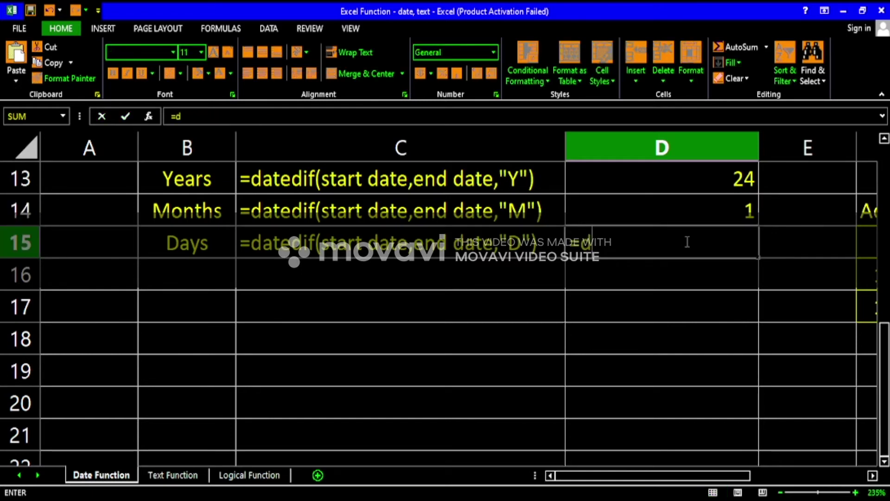
{"action": "type", "text": "ateda"}
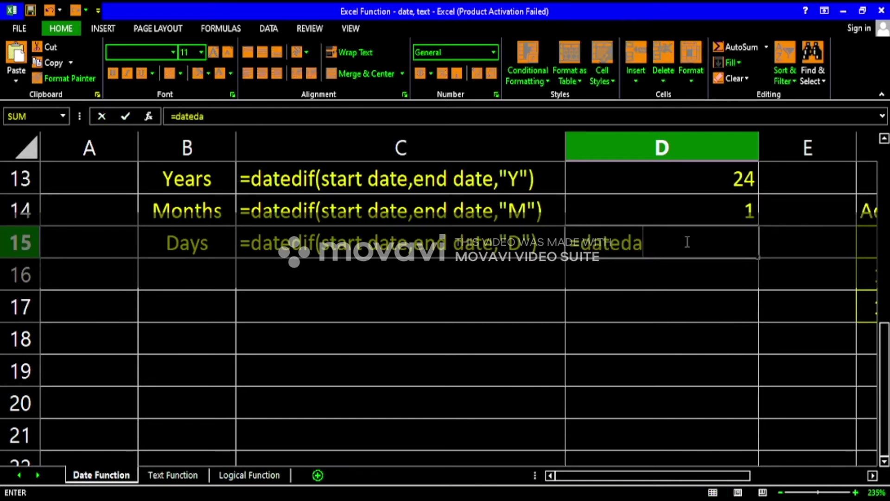
{"action": "key", "text": "BackSpace"}
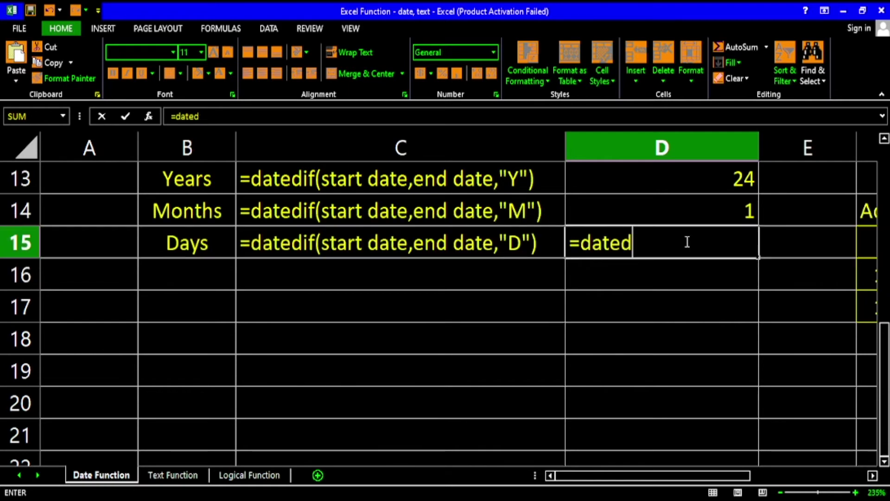
{"action": "type", "text": "if("}
{"action": "scroll", "coordinate": [528, 191], "scroll_direction": "up", "scroll_amount": 4}
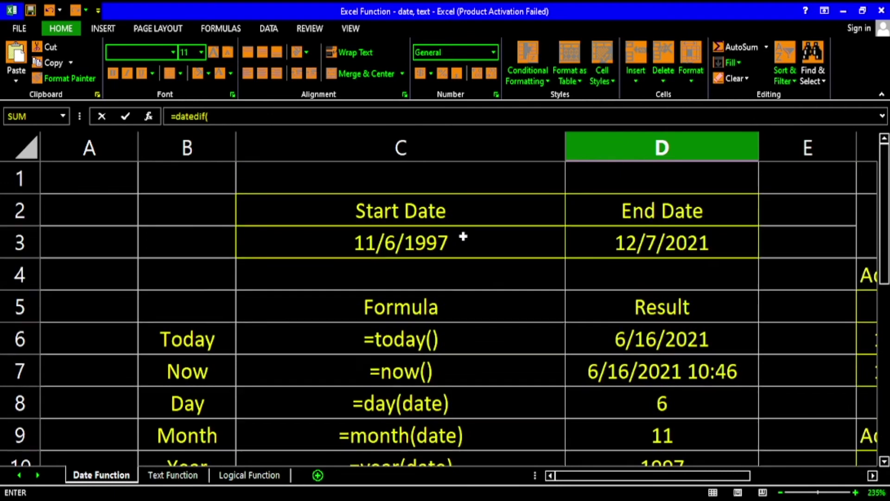
{"action": "left_click", "coordinate": [462, 238]}
{"action": "type", "text": ","}
{"action": "left_click", "coordinate": [636, 246]}
{"action": "scroll", "coordinate": [653, 294], "scroll_direction": "down", "scroll_amount": 4}
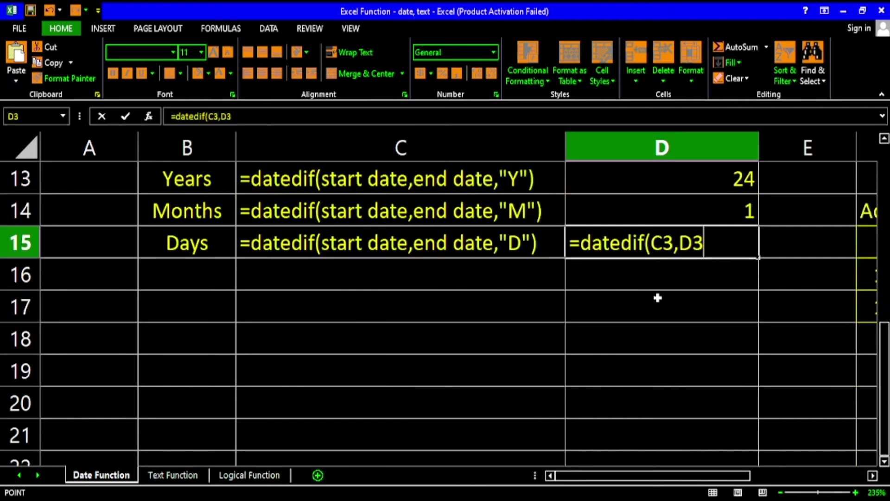
{"action": "type", "text": ","}
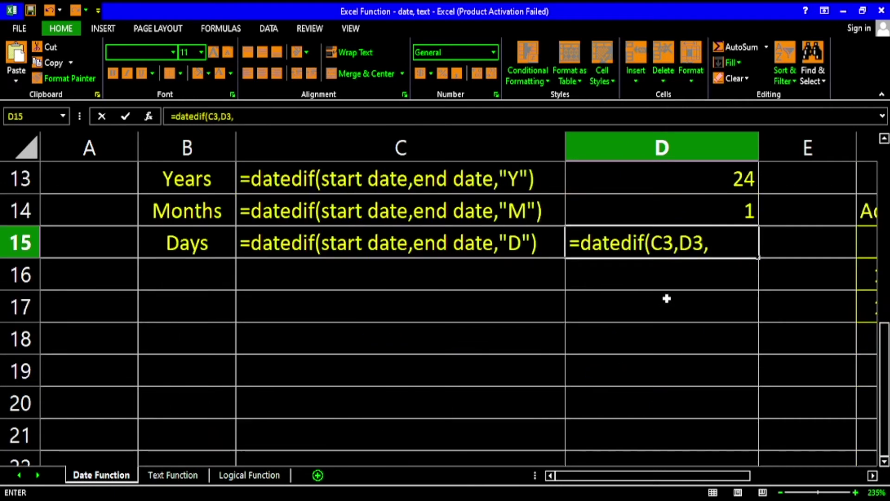
{"action": "type", "text": "\"M"}
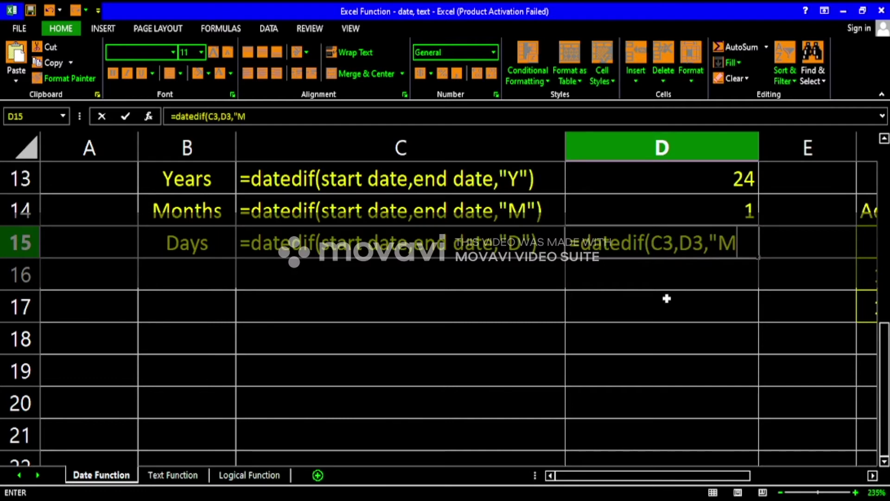
{"action": "type", "text": "D\")"}
{"action": "key", "text": "Return"}
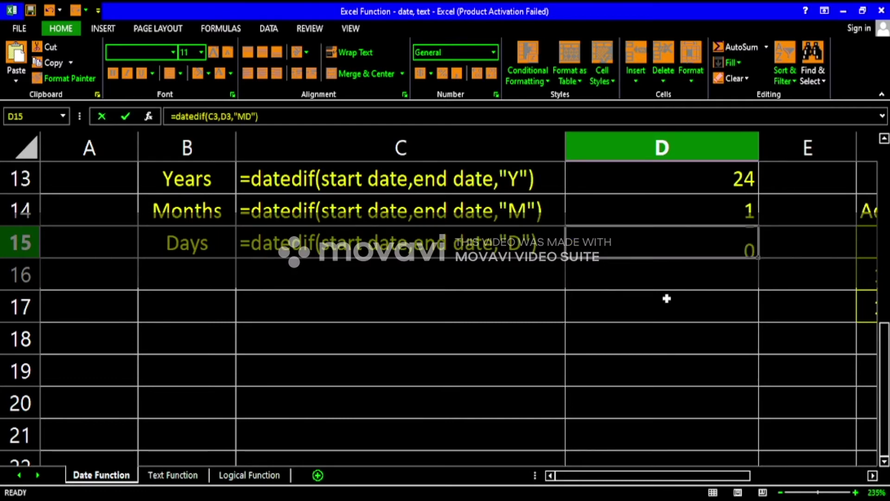
Step: Review the Days formula in D15 and compare the start and end dates with the Years, Months and Days results
{"action": "left_click", "coordinate": [653, 243]}
{"action": "scroll", "coordinate": [642, 251], "scroll_direction": "up", "scroll_amount": 4}
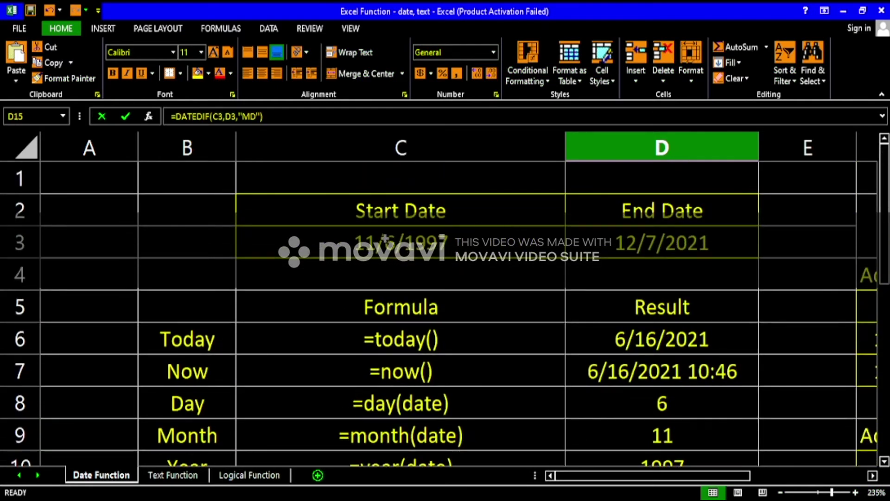
{"action": "left_click", "coordinate": [409, 244]}
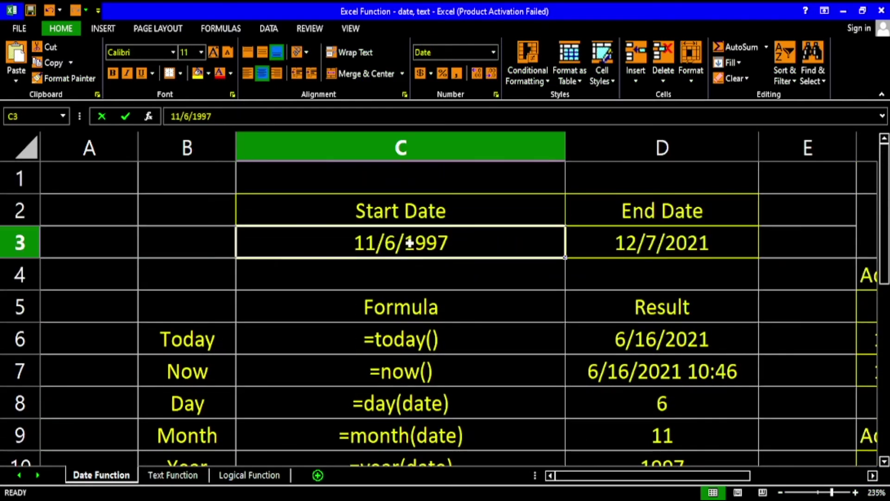
{"action": "left_click", "coordinate": [649, 246]}
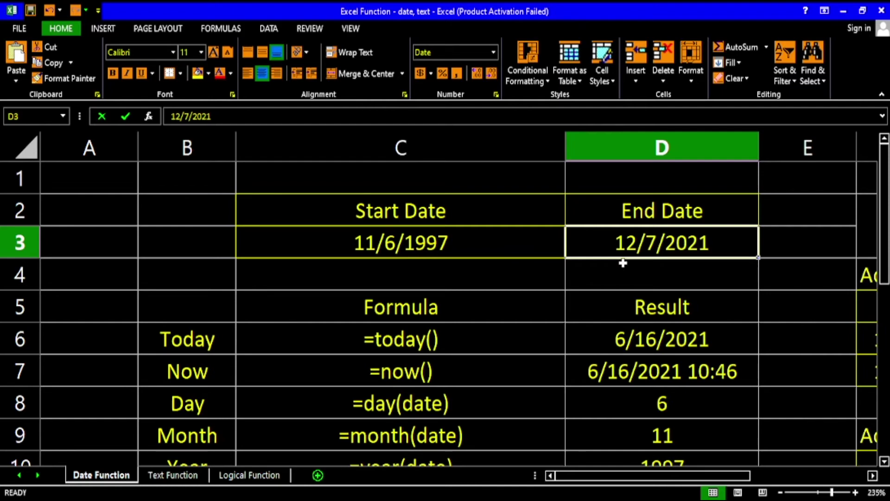
{"action": "scroll", "coordinate": [623, 263], "scroll_direction": "down", "scroll_amount": 4}
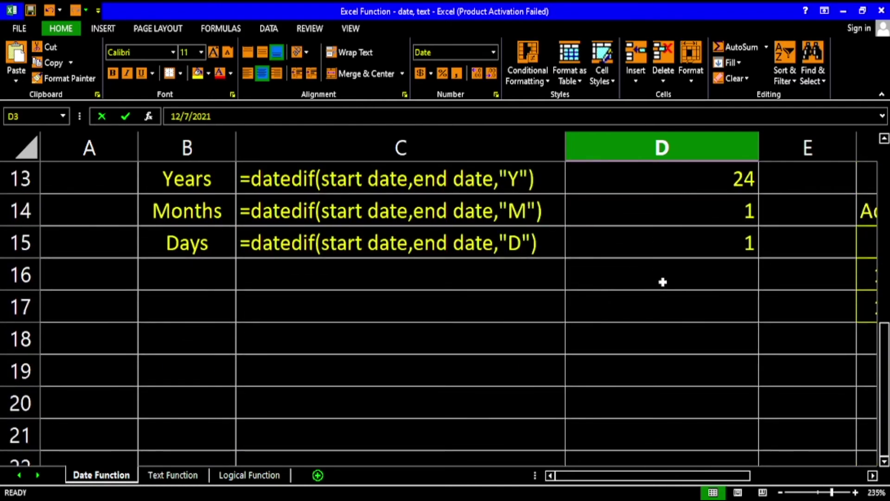
{"action": "scroll", "coordinate": [663, 282], "scroll_direction": "up", "scroll_amount": 2}
{"action": "left_click", "coordinate": [700, 375]}
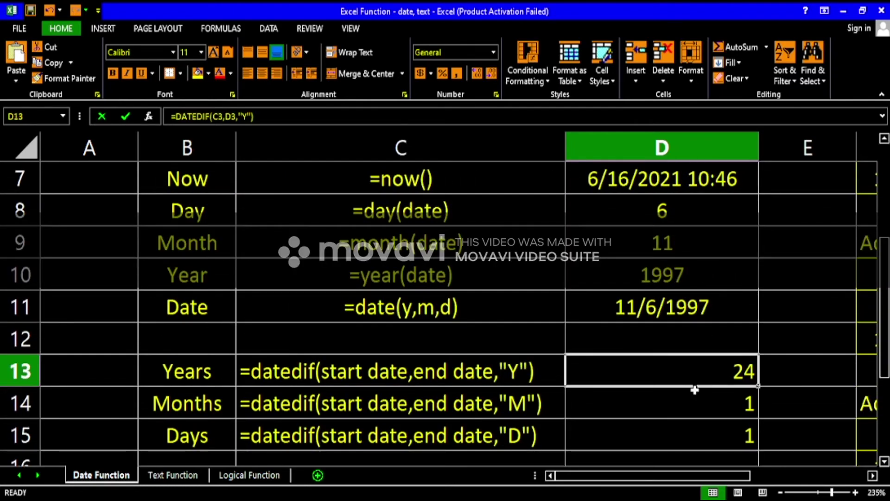
Step: Check the Months and Days formulas in D14 and D15 and look over the Add/Subtract tables in columns F to H
{"action": "left_click", "coordinate": [698, 408]}
{"action": "left_click", "coordinate": [697, 432]}
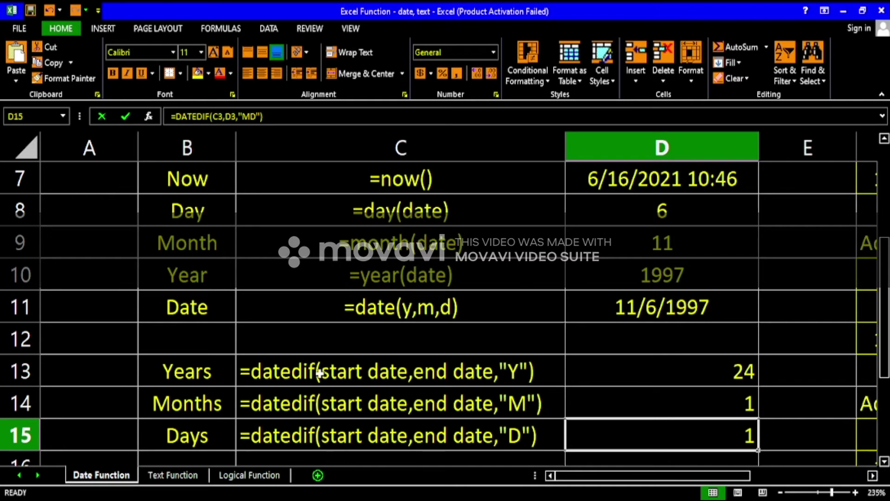
{"action": "left_click_drag", "start_coordinate": [658, 477], "coordinate": [855, 491]}
{"action": "scroll", "coordinate": [703, 406], "scroll_direction": "up", "scroll_amount": 2}
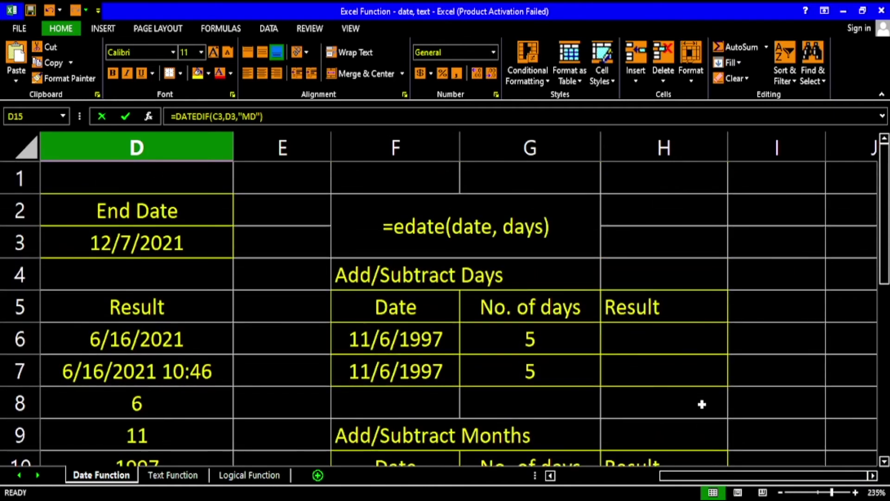
{"action": "scroll", "coordinate": [689, 400], "scroll_direction": "down", "scroll_amount": 4}
{"action": "scroll", "coordinate": [688, 401], "scroll_direction": "up", "scroll_amount": 4}
{"action": "left_click", "coordinate": [413, 342]}
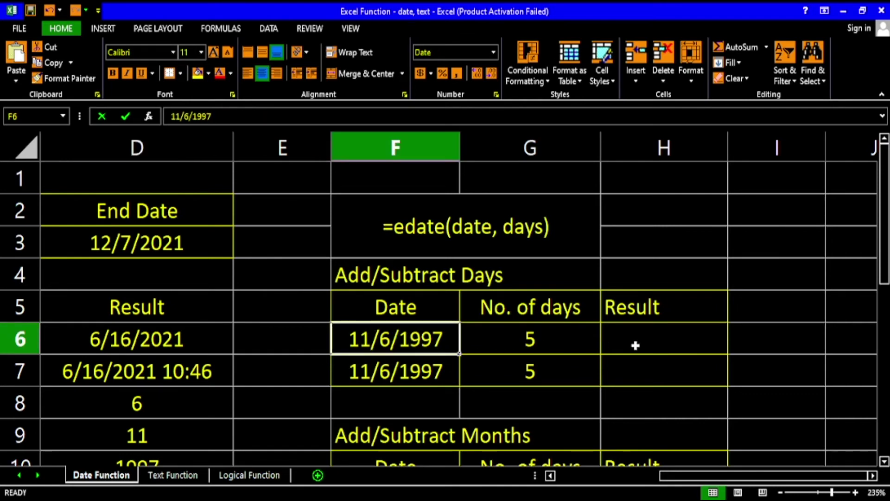
Step: Enter =F6-G6 in cell H6 to subtract the number of days from the date, and compare it with F6
{"action": "left_click", "coordinate": [639, 344]}
{"action": "type", "text": "="}
{"action": "left_click", "coordinate": [402, 344]}
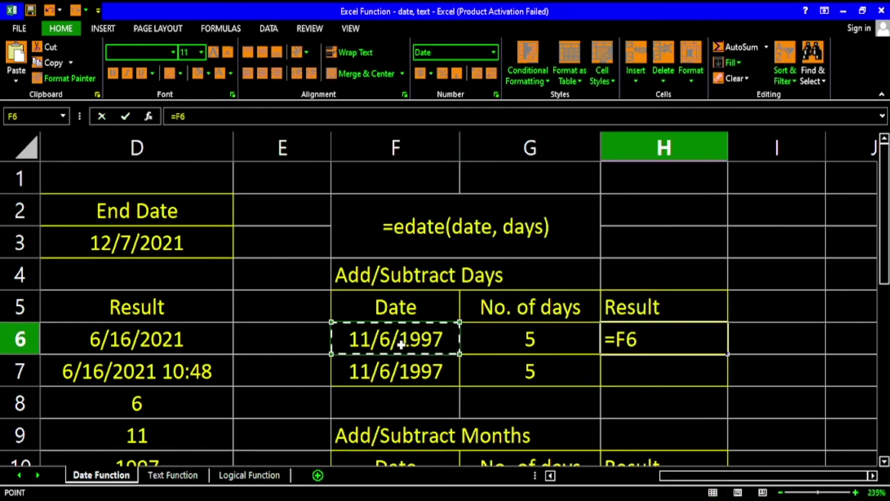
{"action": "type", "text": "-"}
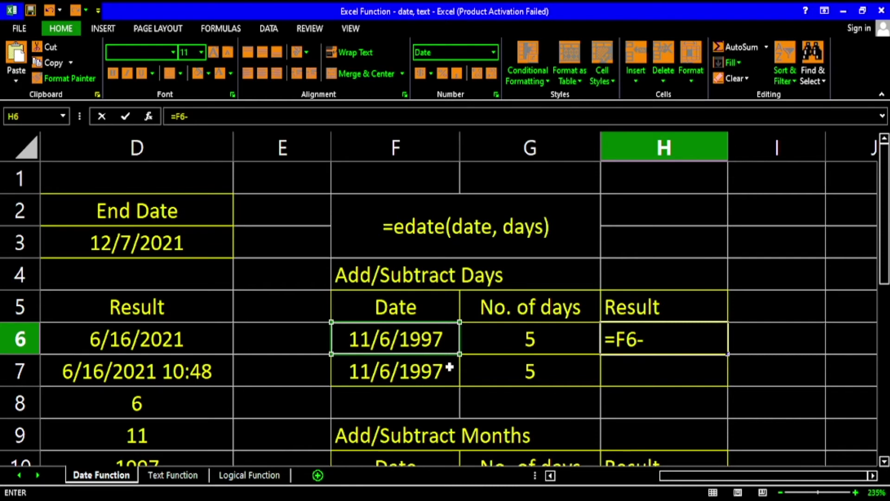
{"action": "left_click", "coordinate": [510, 344]}
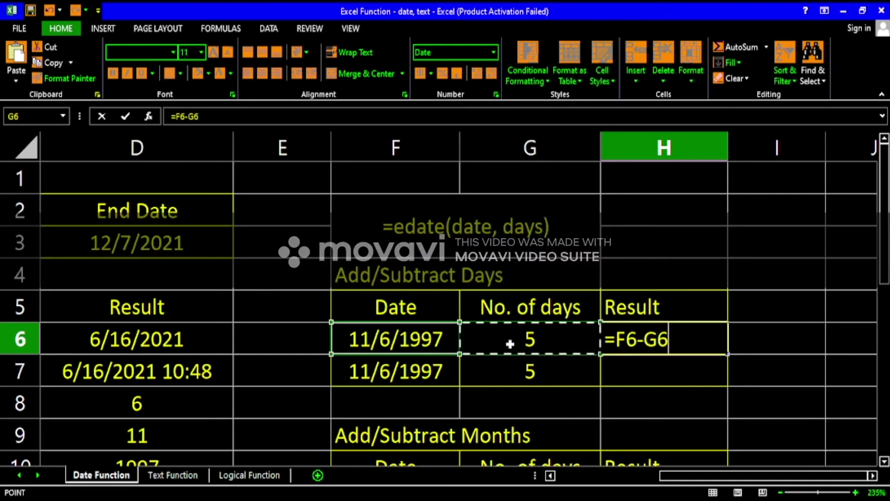
{"action": "key", "text": "Return"}
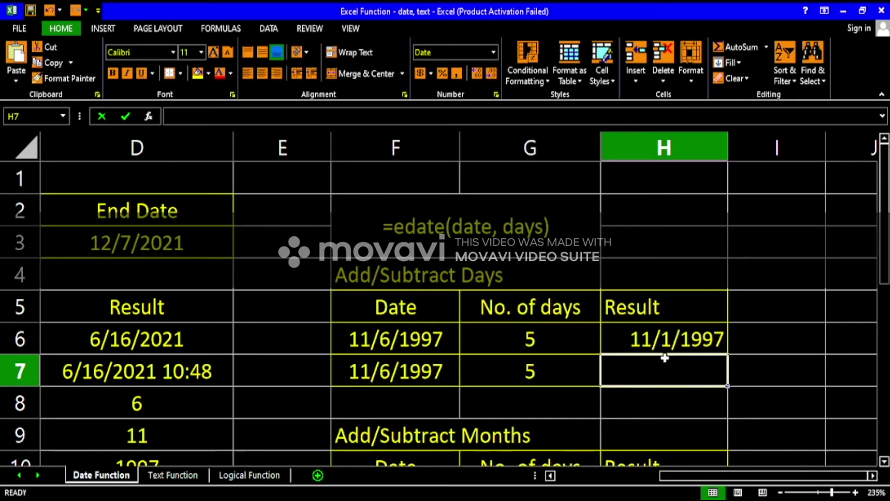
{"action": "left_click", "coordinate": [382, 340]}
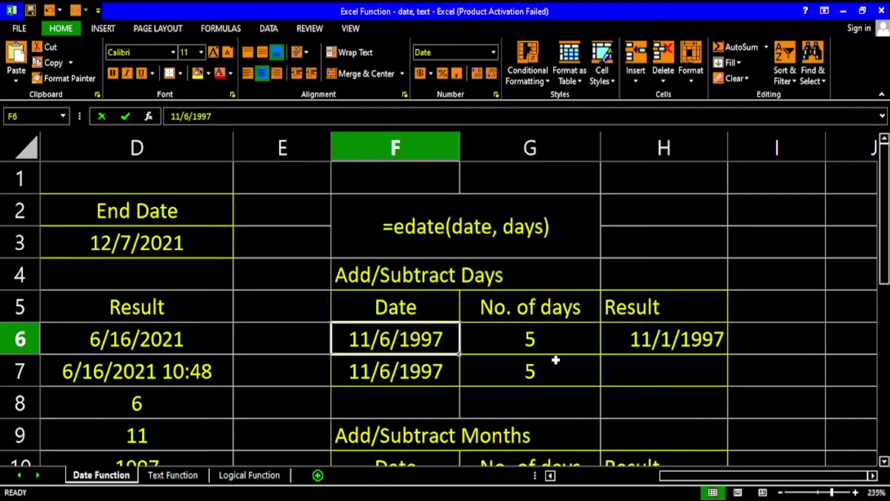
Step: Enter =F7+G7 in cell H7 to add the number of days to the date
{"action": "left_click", "coordinate": [622, 373]}
{"action": "type", "text": "="}
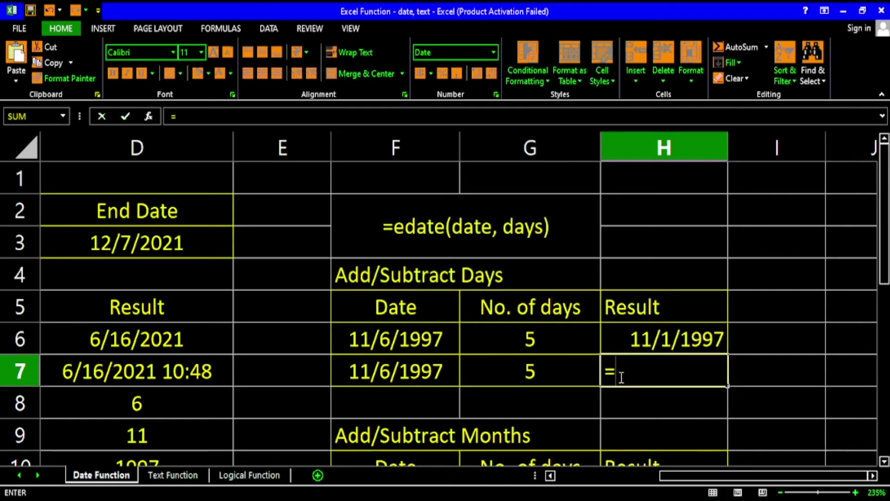
{"action": "left_click", "coordinate": [400, 370]}
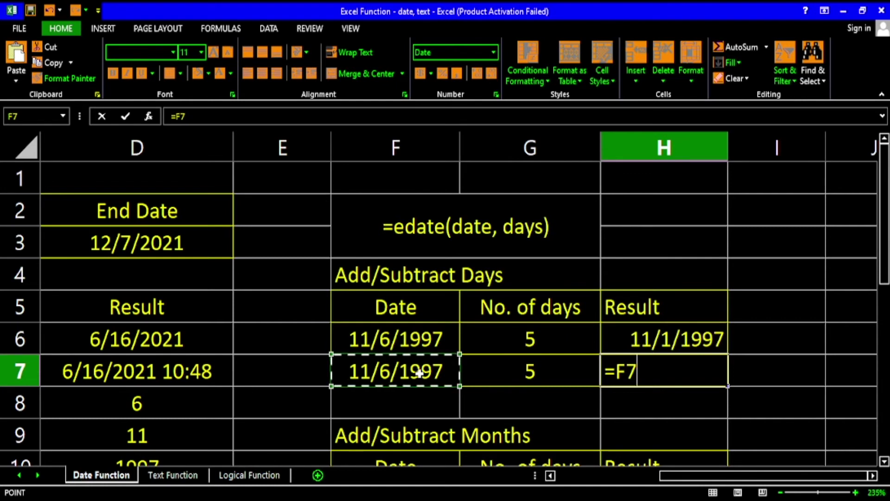
{"action": "type", "text": "+"}
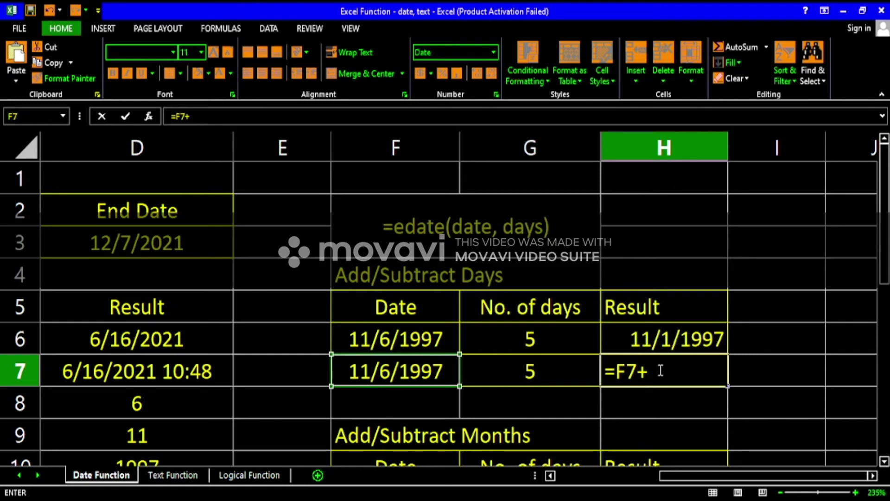
{"action": "left_click", "coordinate": [555, 371]}
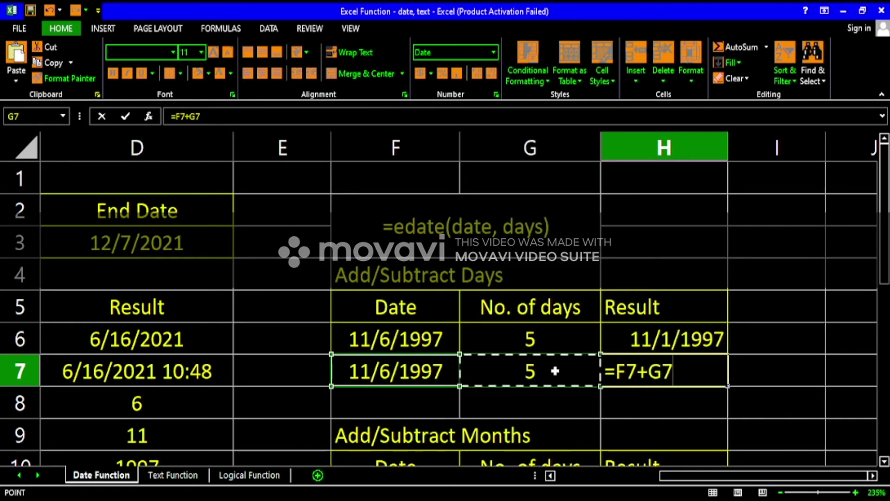
{"action": "key", "text": "Return"}
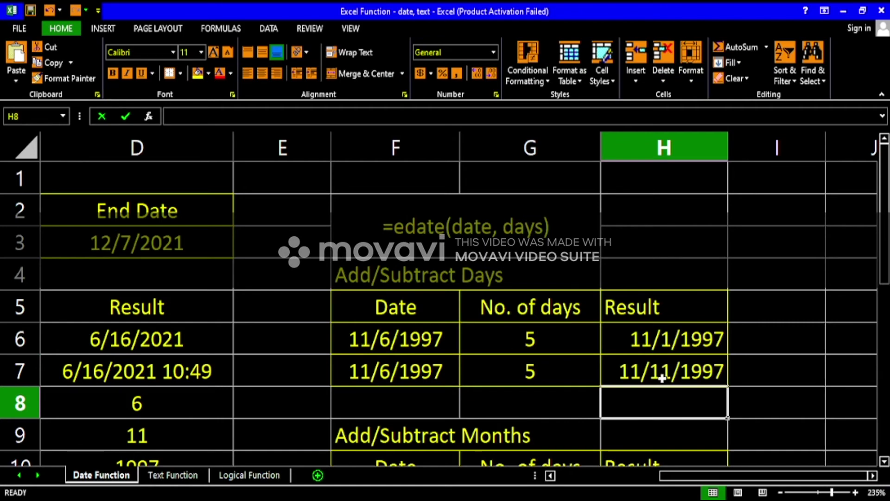
Step: Clear the existing results from H11 and H12 in the Add/Subtract Months table
{"action": "scroll", "coordinate": [662, 378], "scroll_direction": "down", "scroll_amount": 2}
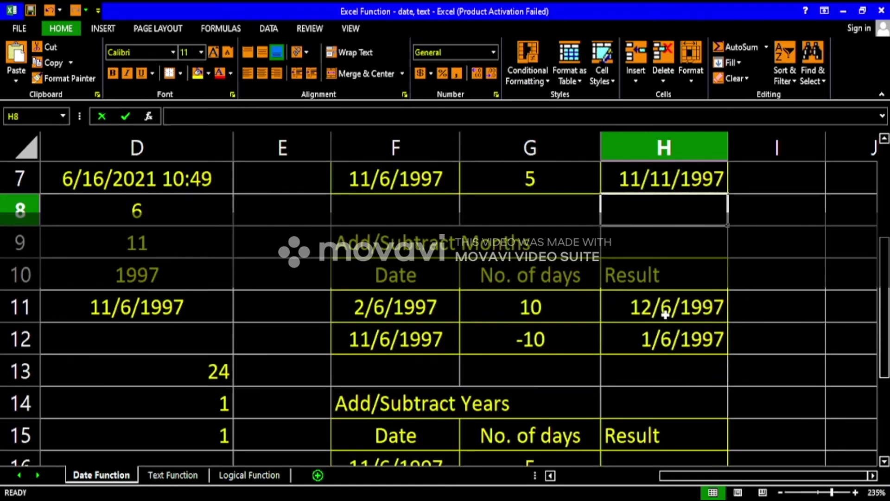
{"action": "left_click_drag", "start_coordinate": [664, 309], "coordinate": [663, 333]}
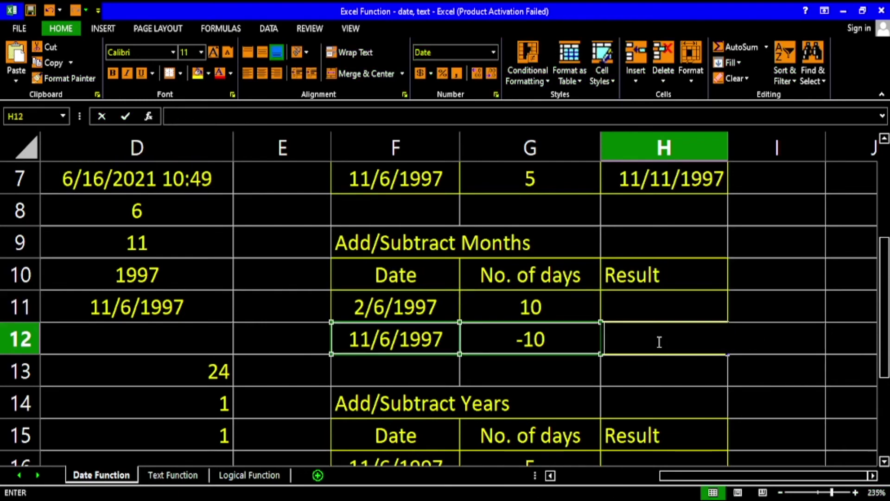
{"action": "scroll", "coordinate": [659, 343], "scroll_direction": "down", "scroll_amount": 4}
{"action": "scroll", "coordinate": [658, 346], "scroll_direction": "up", "scroll_amount": 6}
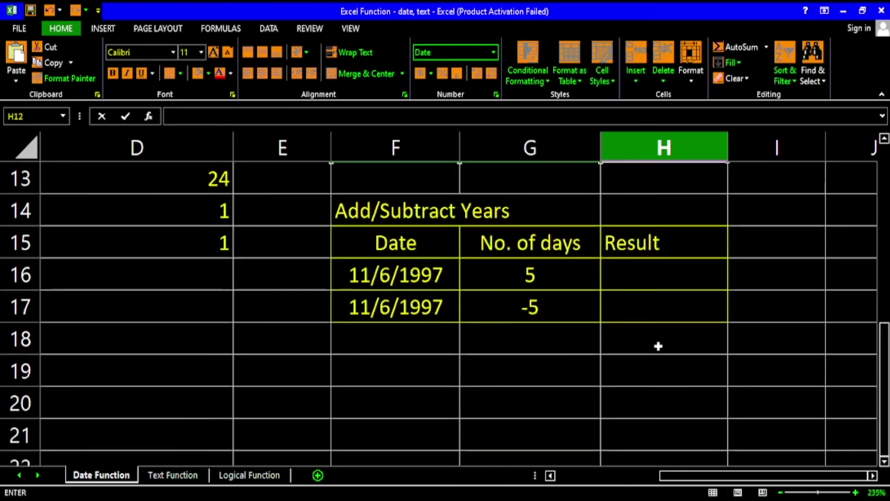
{"action": "scroll", "coordinate": [656, 341], "scroll_direction": "down", "scroll_amount": 1}
{"action": "scroll", "coordinate": [658, 354], "scroll_direction": "down", "scroll_amount": 1}
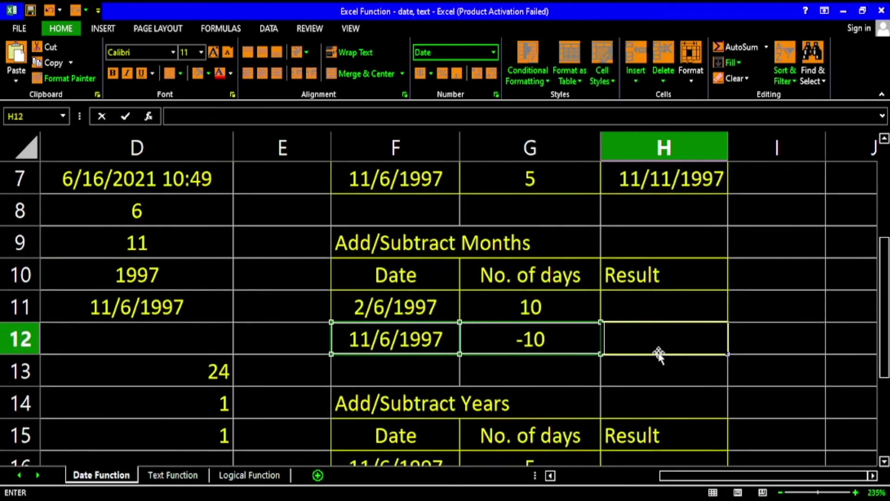
{"action": "left_click", "coordinate": [660, 310]}
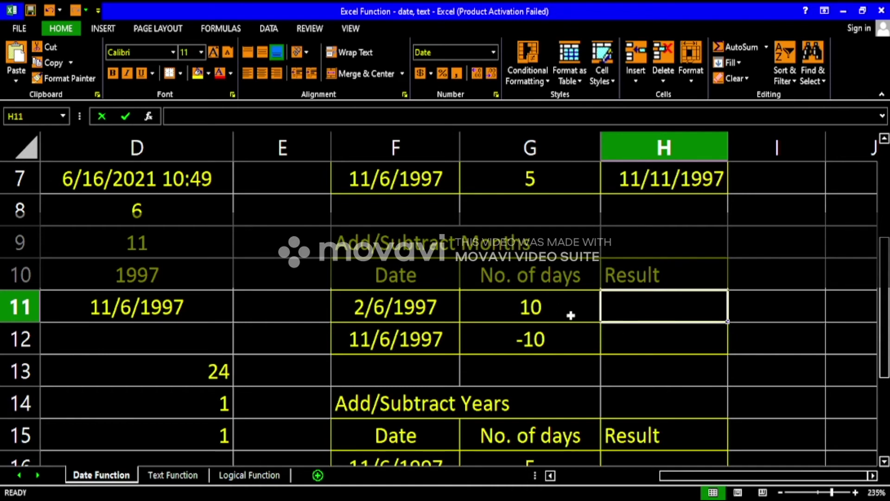
Step: Following the edate syntax in F2, enter =EDATE(F11,G11) in cell H11 to add the months, and check it against F11
{"action": "scroll", "coordinate": [646, 325], "scroll_direction": "up", "scroll_amount": 2}
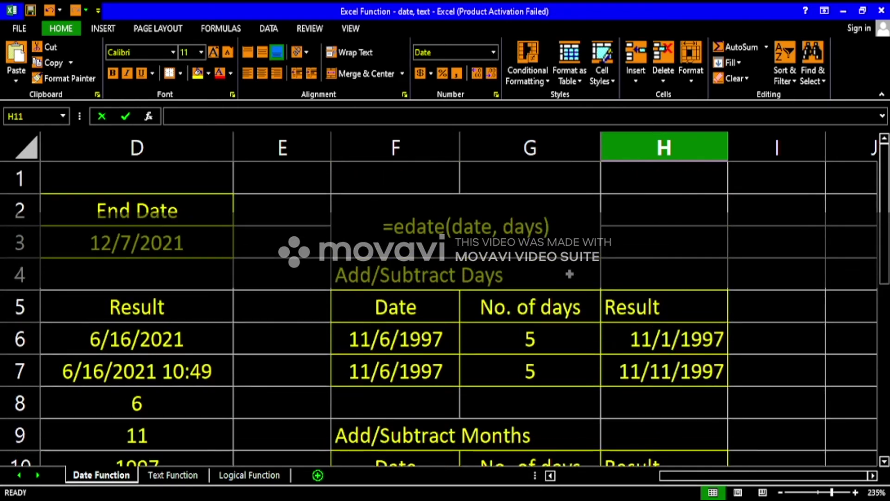
{"action": "left_click", "coordinate": [533, 239]}
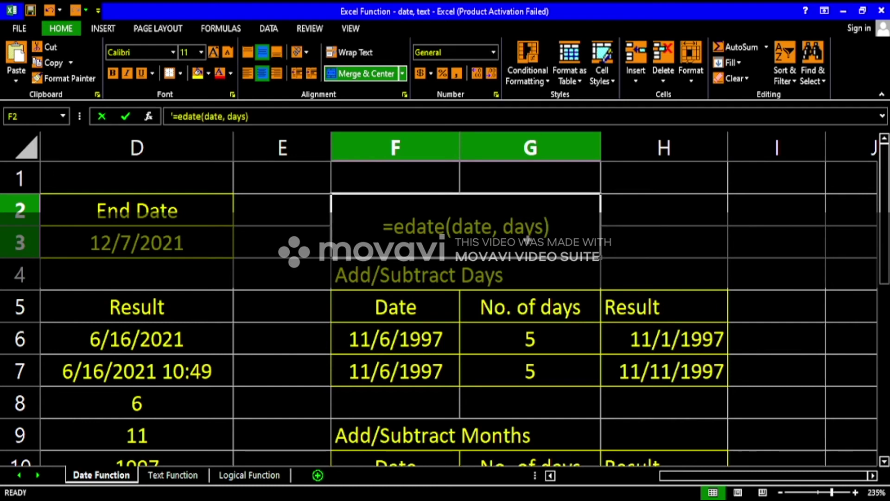
{"action": "scroll", "coordinate": [429, 238], "scroll_direction": "down", "scroll_amount": 2}
{"action": "left_click", "coordinate": [654, 309]}
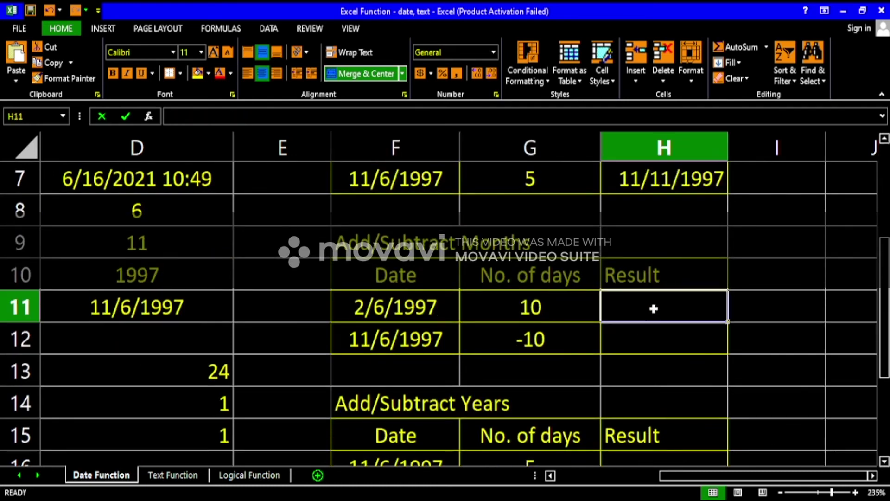
{"action": "type", "text": "="}
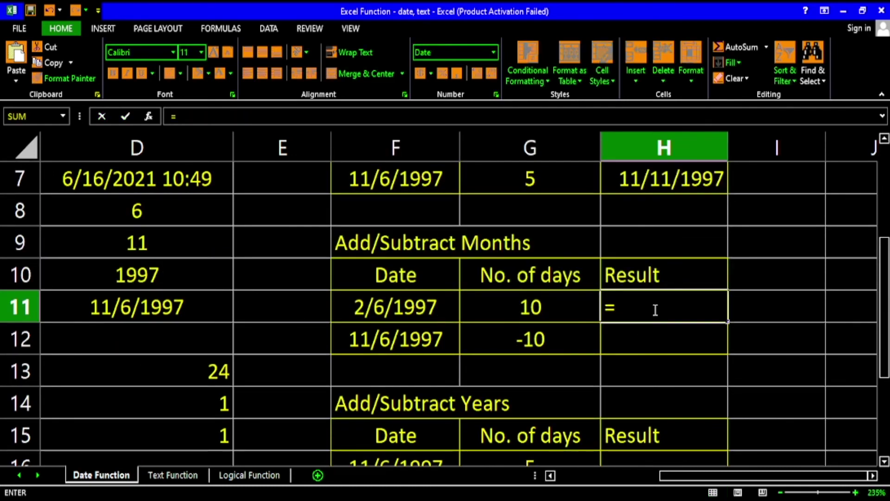
{"action": "type", "text": "edate("}
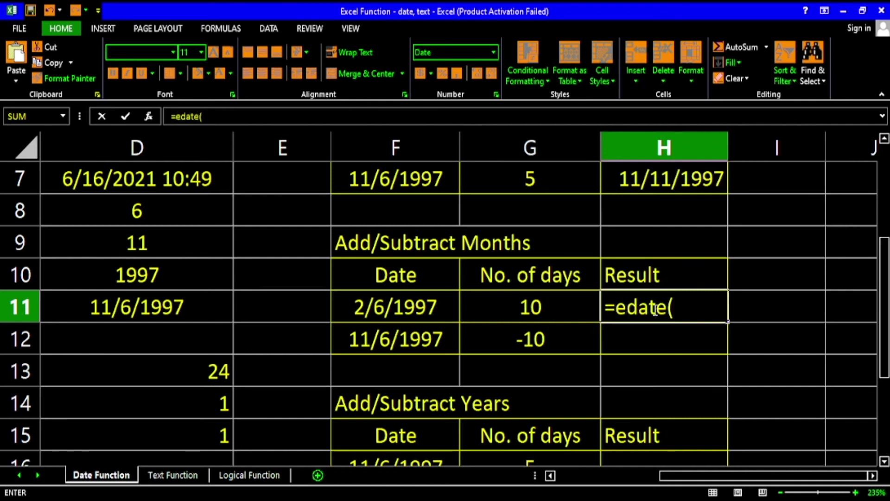
{"action": "scroll", "coordinate": [655, 310], "scroll_direction": "up", "scroll_amount": 2}
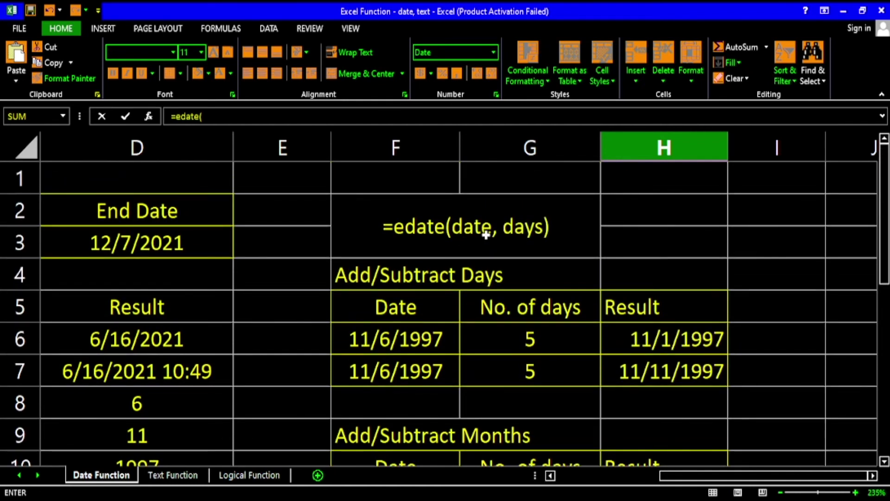
{"action": "scroll", "coordinate": [537, 224], "scroll_direction": "down", "scroll_amount": 2}
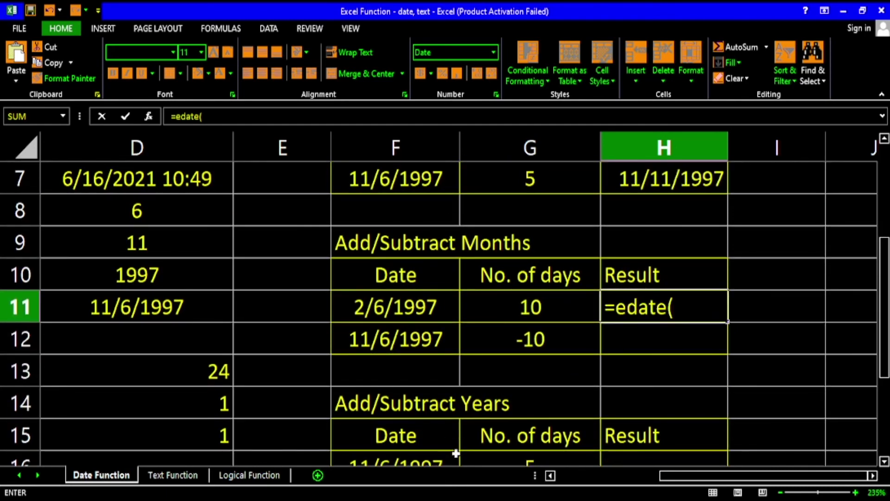
{"action": "left_click", "coordinate": [407, 316]}
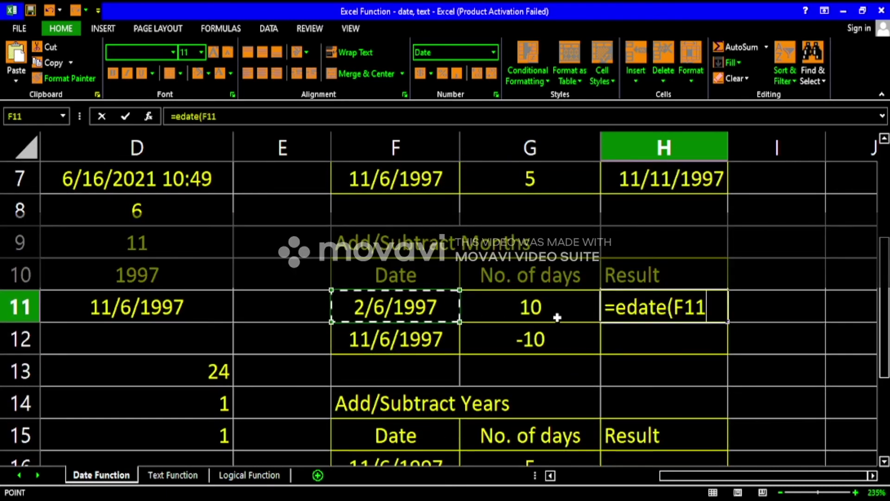
{"action": "scroll", "coordinate": [557, 318], "scroll_direction": "up", "scroll_amount": 2}
{"action": "scroll", "coordinate": [561, 334], "scroll_direction": "down", "scroll_amount": 2}
{"action": "type", "text": ","}
{"action": "left_click", "coordinate": [559, 307]}
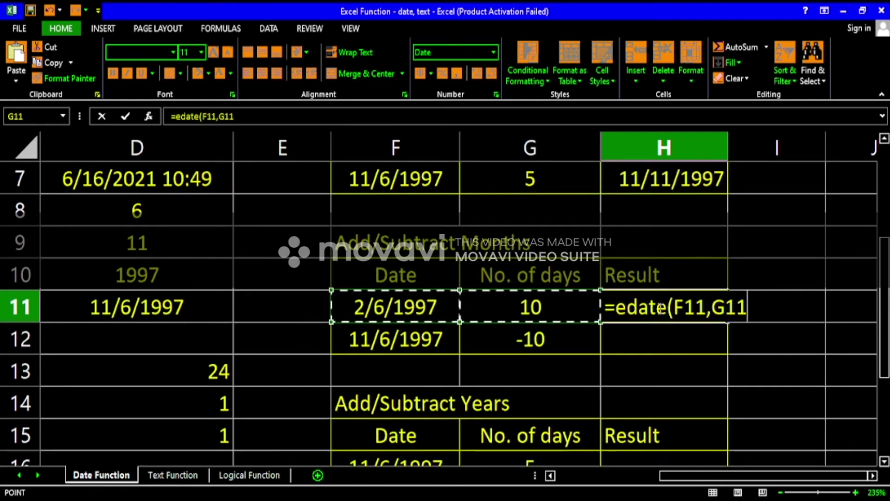
{"action": "key", "text": "Return"}
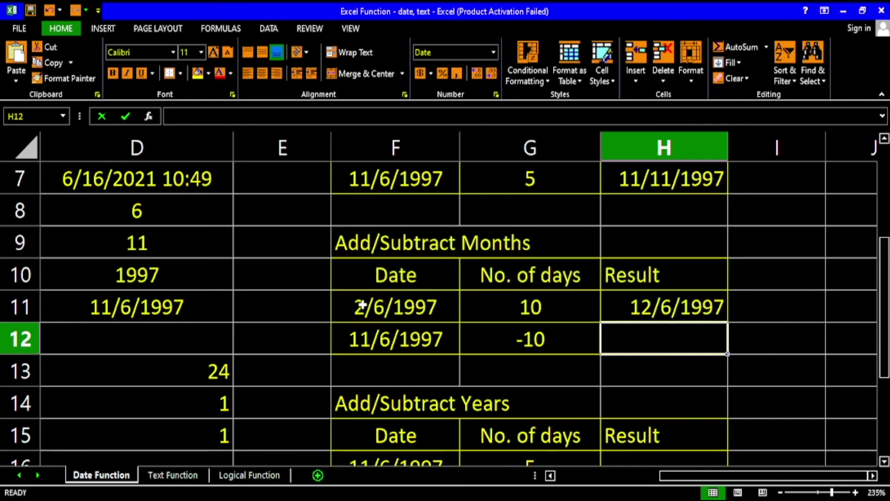
{"action": "left_click", "coordinate": [409, 317]}
{"action": "left_click", "coordinate": [646, 313]}
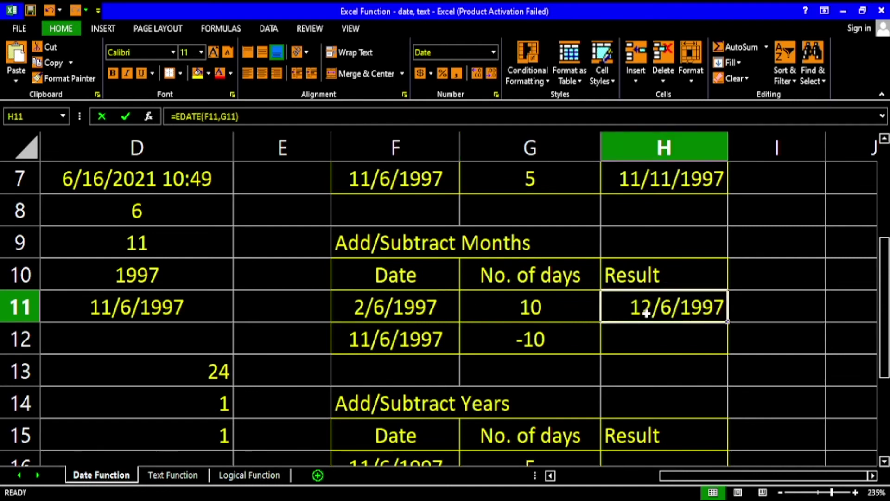
Step: Enter =EDATE(F12,G12) in cell H12 to subtract the months from the date
{"action": "left_click", "coordinate": [640, 348]}
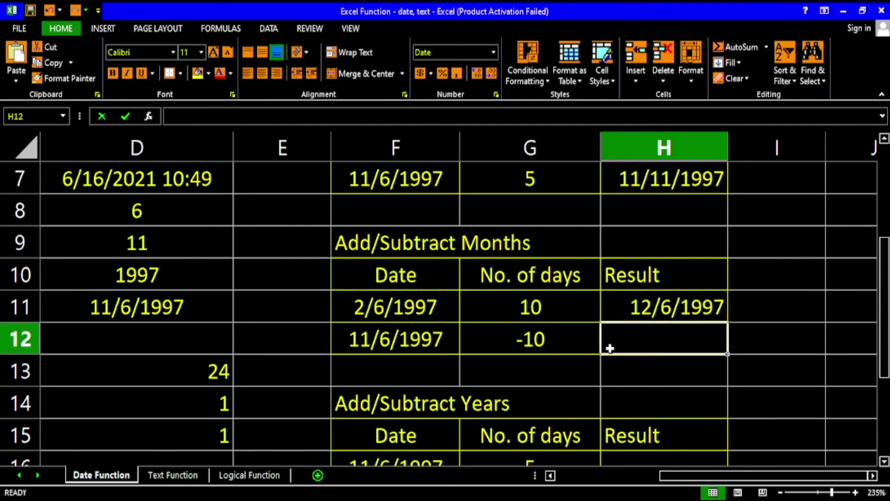
{"action": "type", "text": "="}
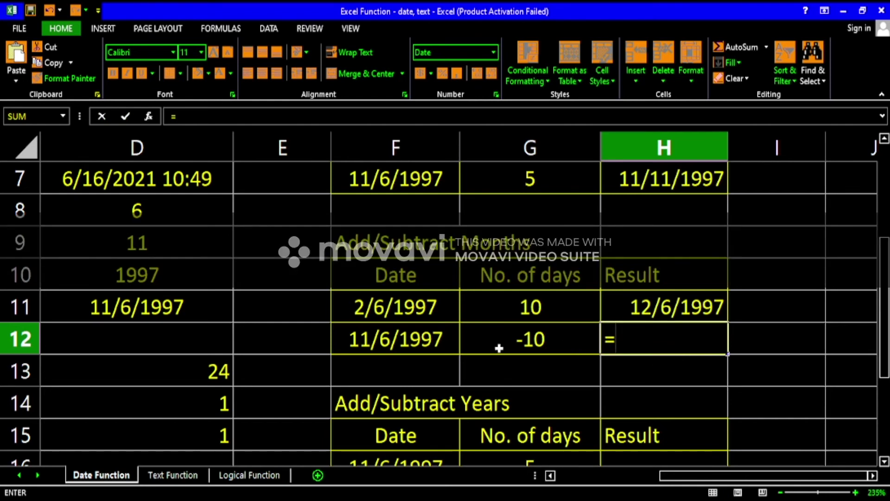
{"action": "type", "text": "edate("}
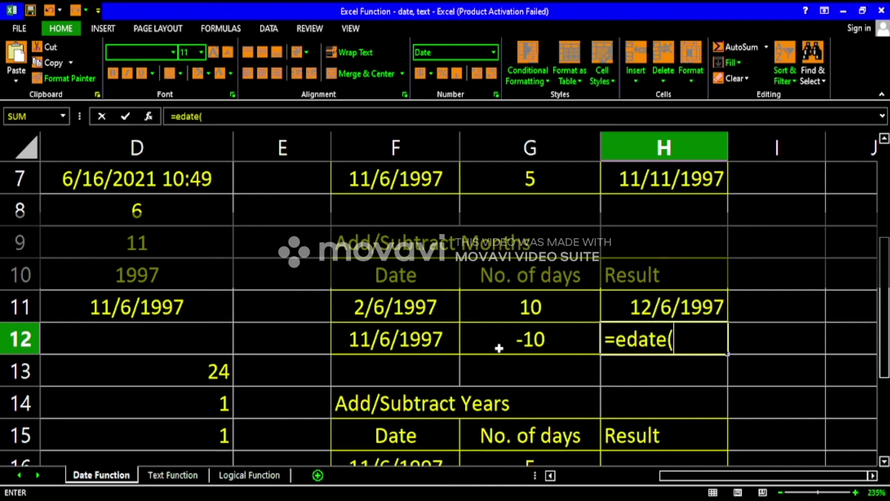
{"action": "left_click", "coordinate": [422, 337]}
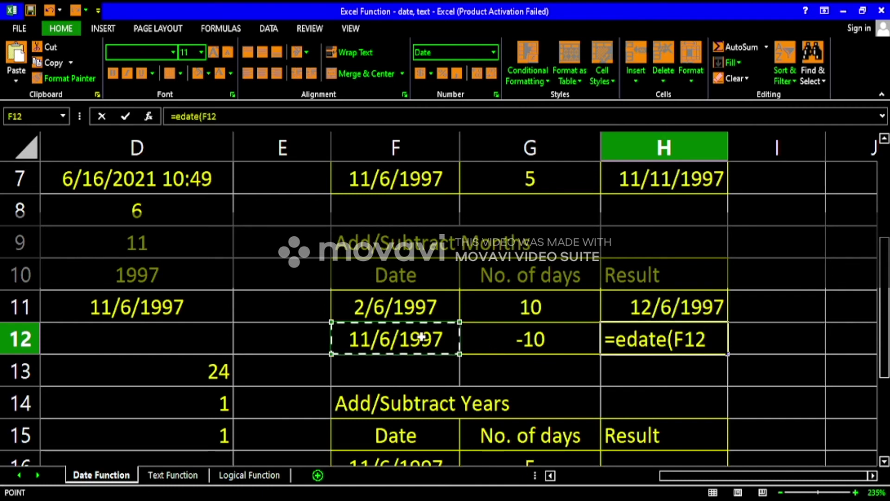
{"action": "type", "text": ","}
{"action": "left_click", "coordinate": [548, 342]}
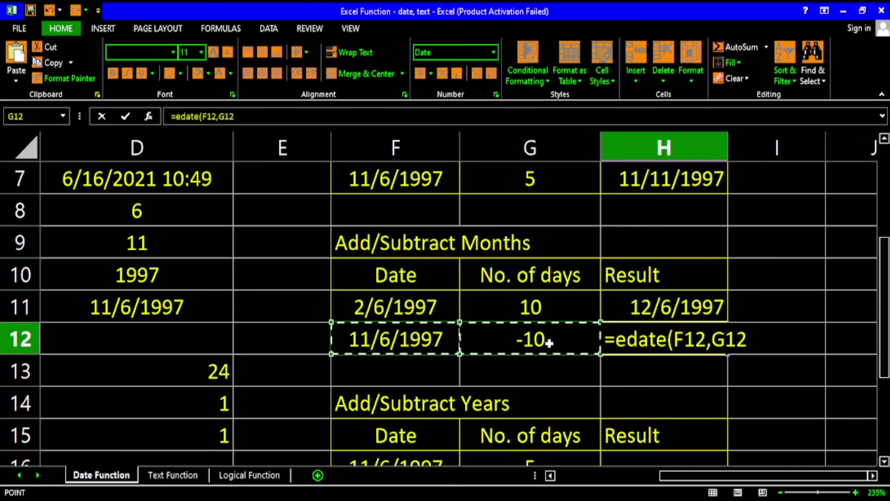
{"action": "key", "text": "Return"}
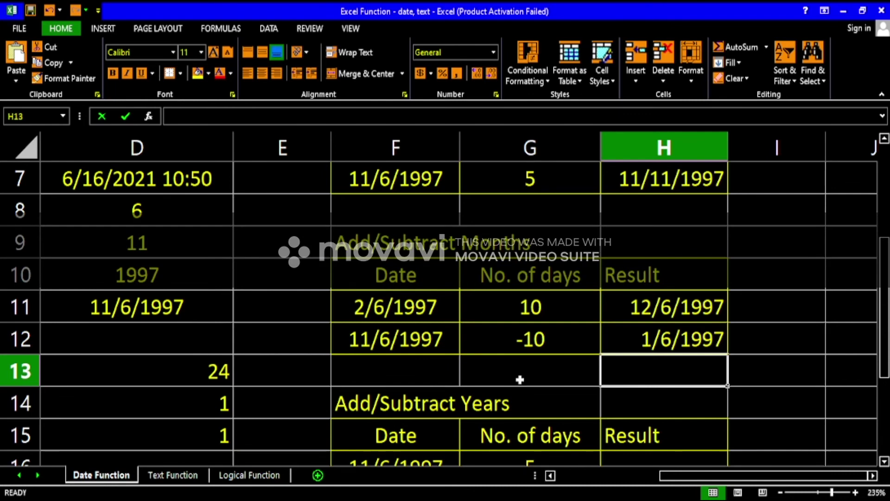
Step: Change the heading in G15 of the Add/Subtract Years table to "No. of years"
{"action": "scroll", "coordinate": [539, 341], "scroll_direction": "down", "scroll_amount": 2}
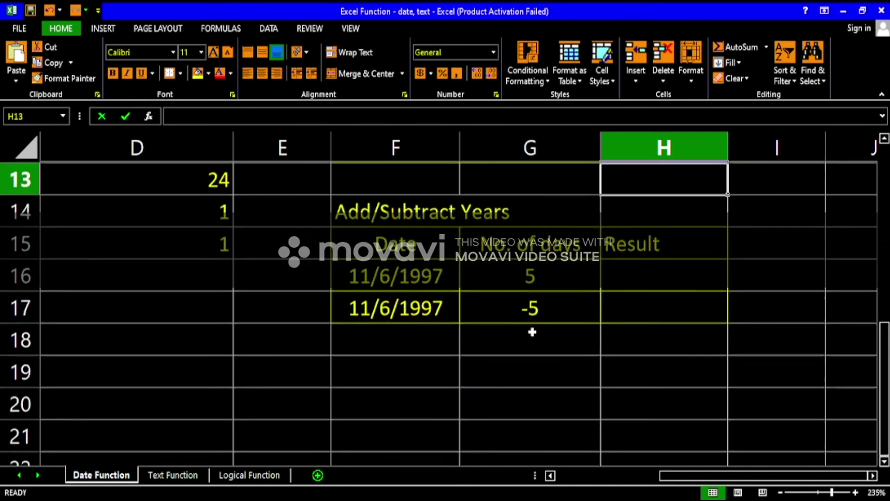
{"action": "scroll", "coordinate": [533, 332], "scroll_direction": "up", "scroll_amount": 2}
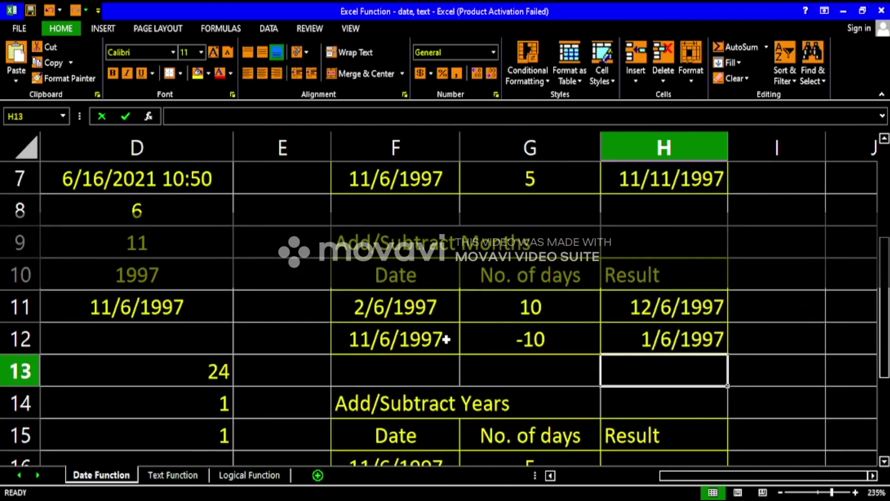
{"action": "scroll", "coordinate": [467, 347], "scroll_direction": "down", "scroll_amount": 2}
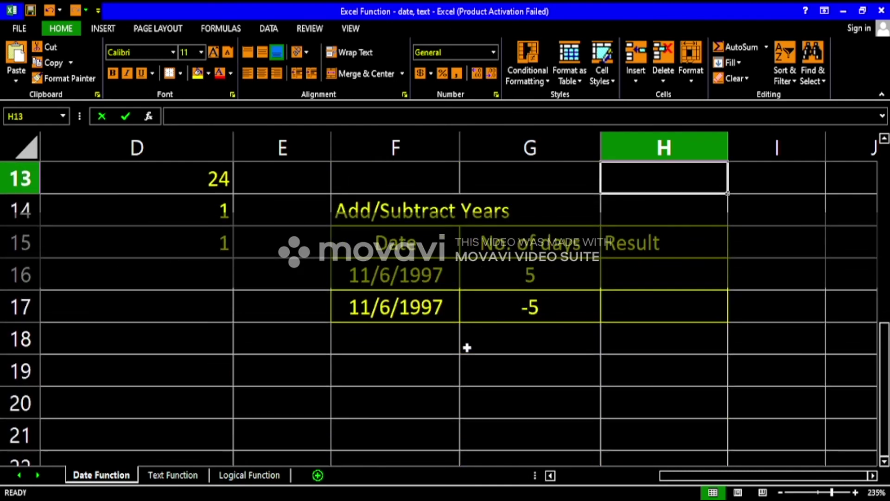
{"action": "left_click", "coordinate": [643, 277]}
{"action": "double_click", "coordinate": [584, 241]}
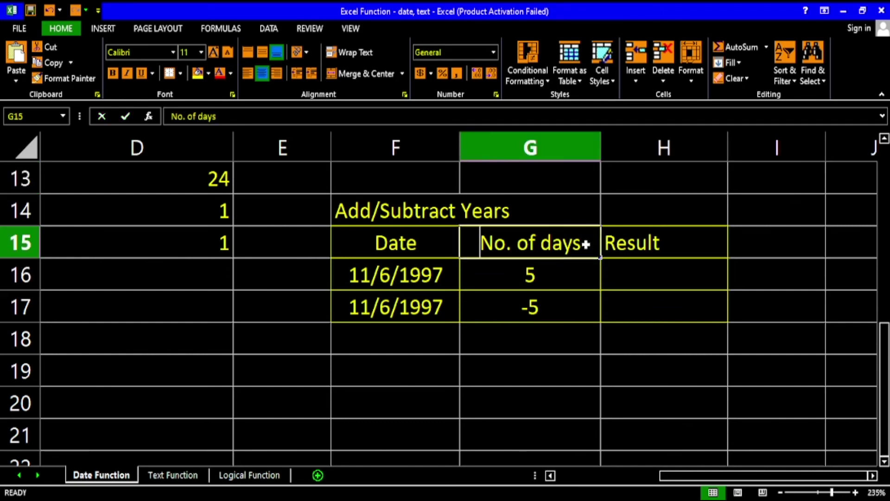
{"action": "key", "text": "BackSpace"}
{"action": "key", "text": "BackSpace"}
{"action": "key", "text": "BackSpace"}
{"action": "key", "text": "BackSpace"}
{"action": "type", "text": "years"}
{"action": "key", "text": "Return"}
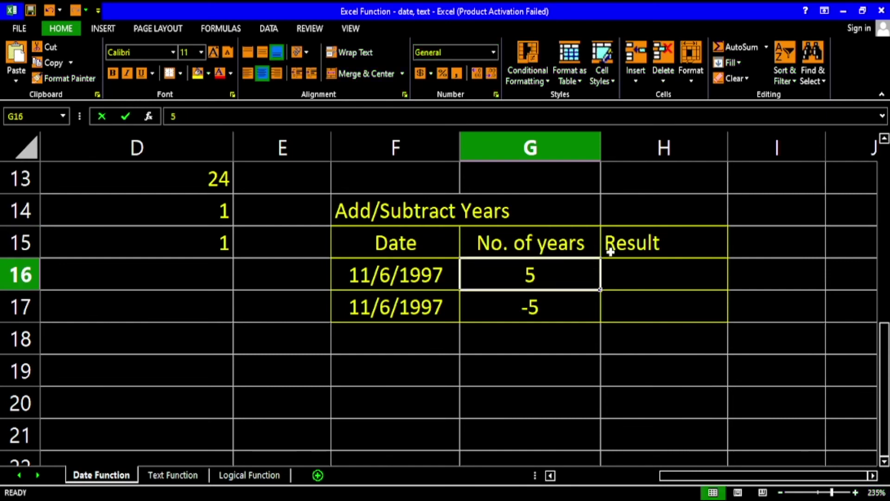
Step: Enter =EDATE(F16,G16*12) in cell H16 to add the number of years to the date
{"action": "left_click", "coordinate": [637, 274]}
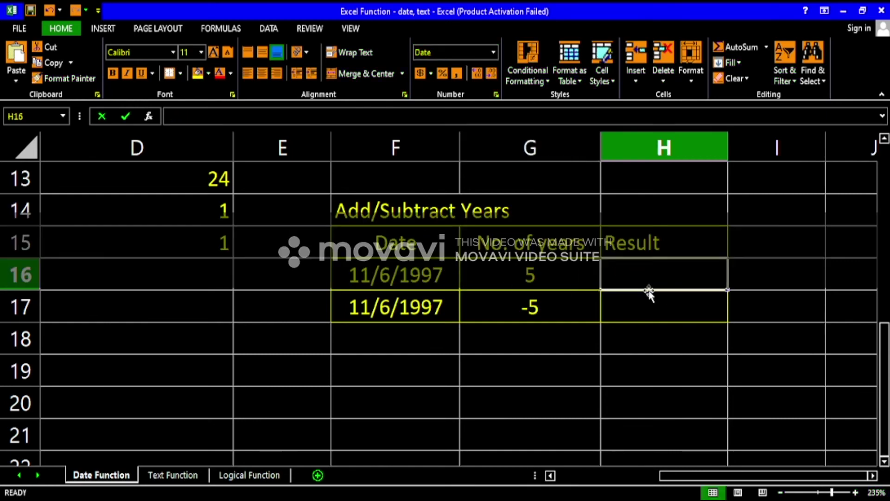
{"action": "type", "text": "="}
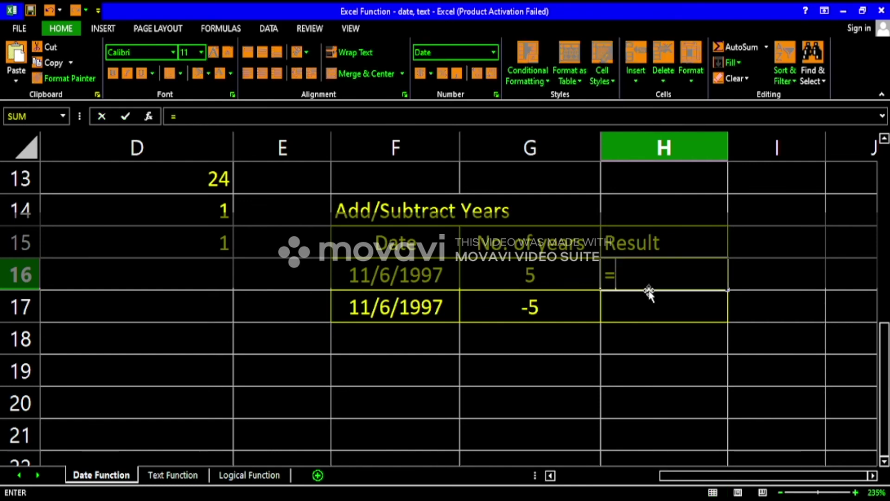
{"action": "type", "text": "edate"}
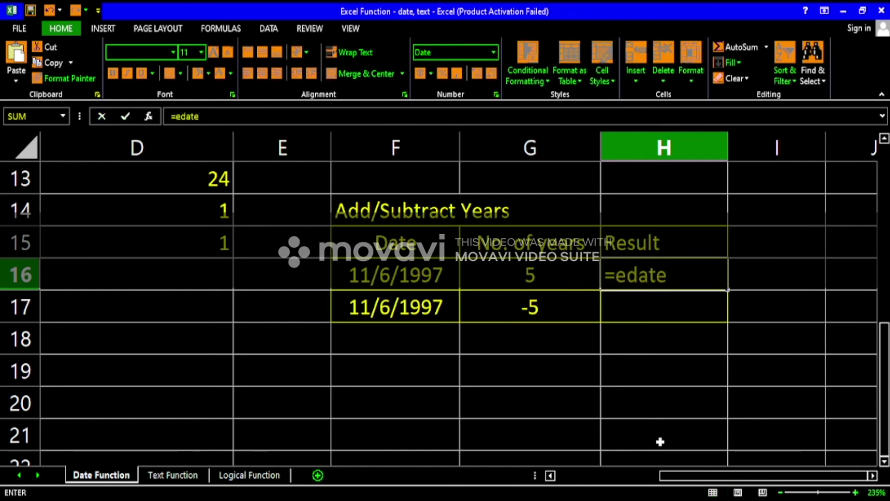
{"action": "type", "text": "("}
{"action": "scroll", "coordinate": [647, 402], "scroll_direction": "up", "scroll_amount": 2}
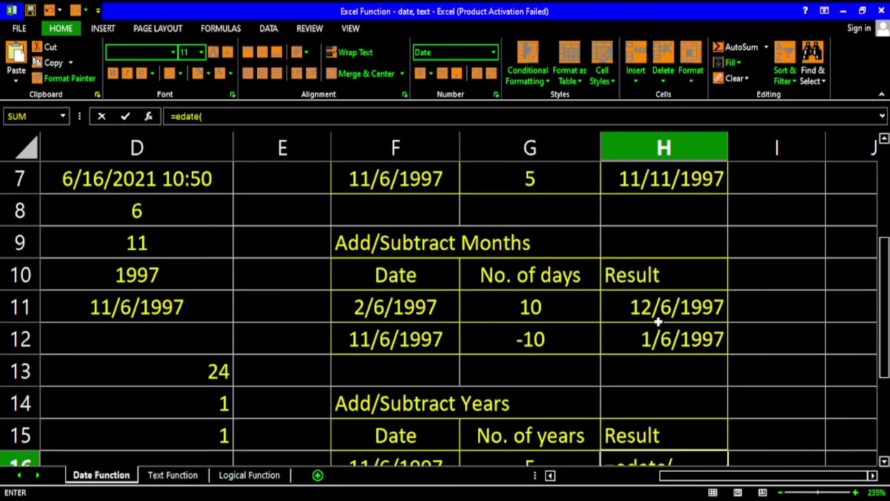
{"action": "scroll", "coordinate": [658, 321], "scroll_direction": "down", "scroll_amount": 2}
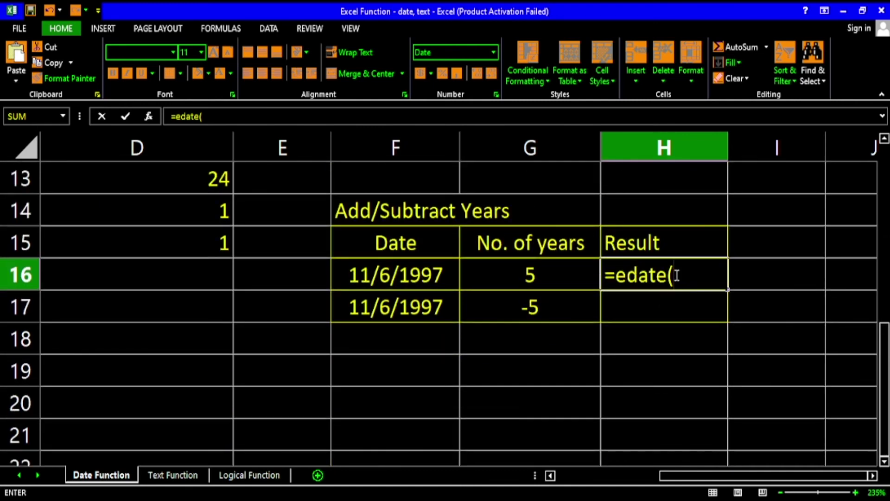
{"action": "left_click", "coordinate": [416, 275]}
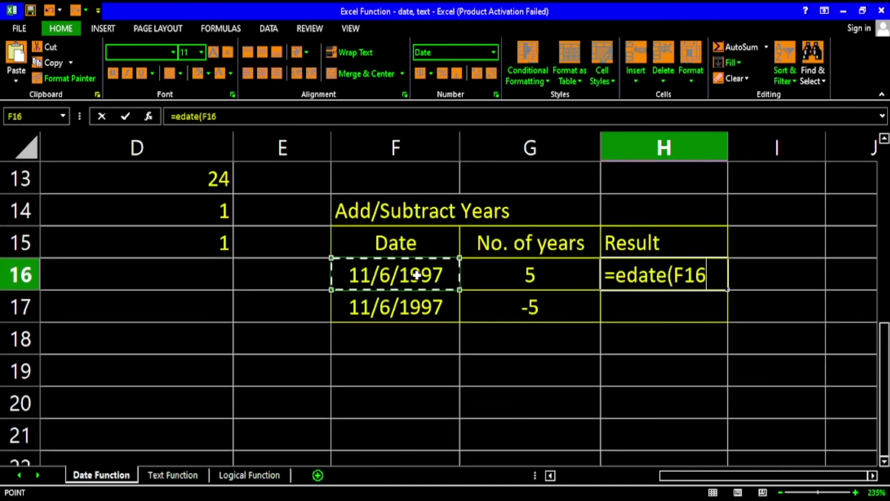
{"action": "type", "text": ","}
{"action": "left_click", "coordinate": [534, 276]}
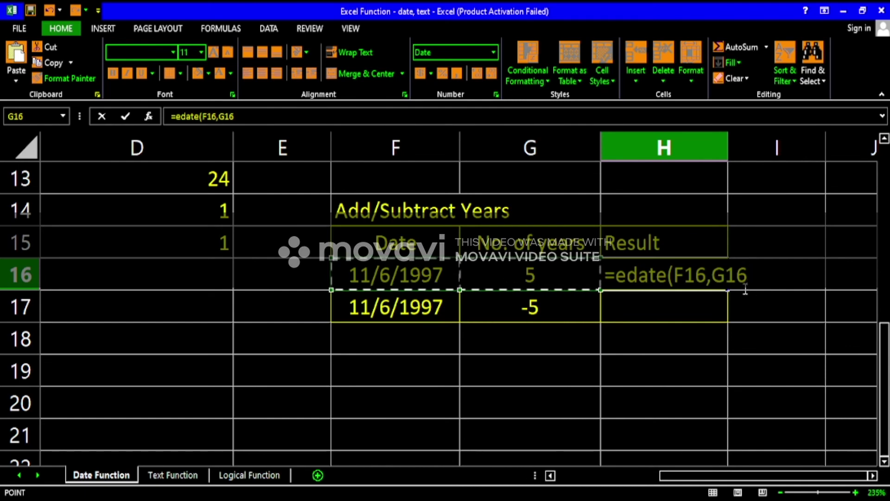
{"action": "type", "text": "*12"}
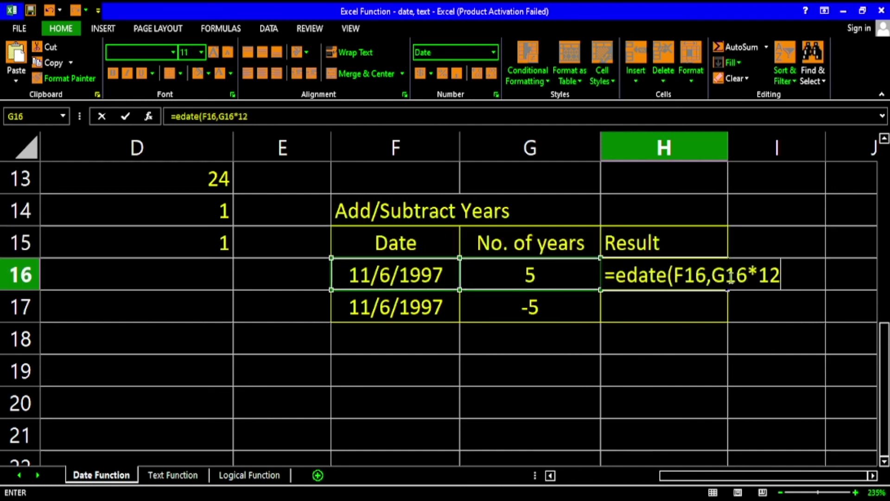
{"action": "key", "text": "Return"}
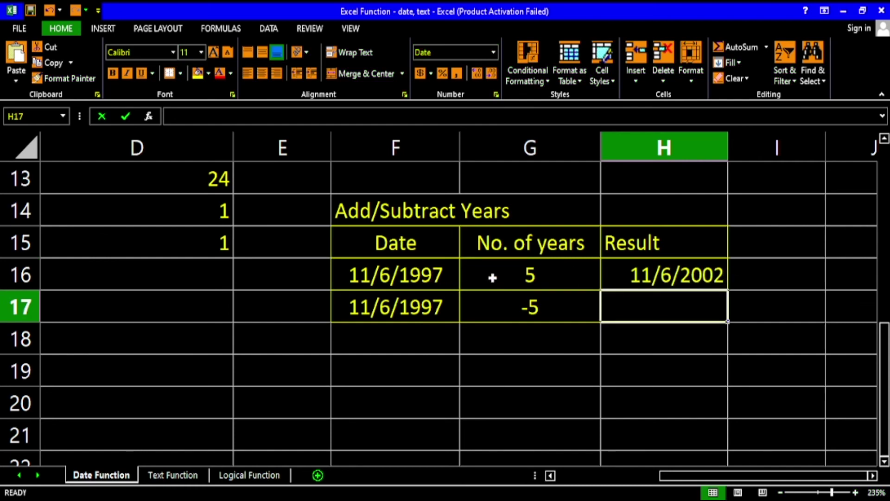
Step: Enter =EDATE(F17,G17*12) in cell H17 to subtract the years from the date, and check the resulting cell
{"action": "double_click", "coordinate": [686, 312]}
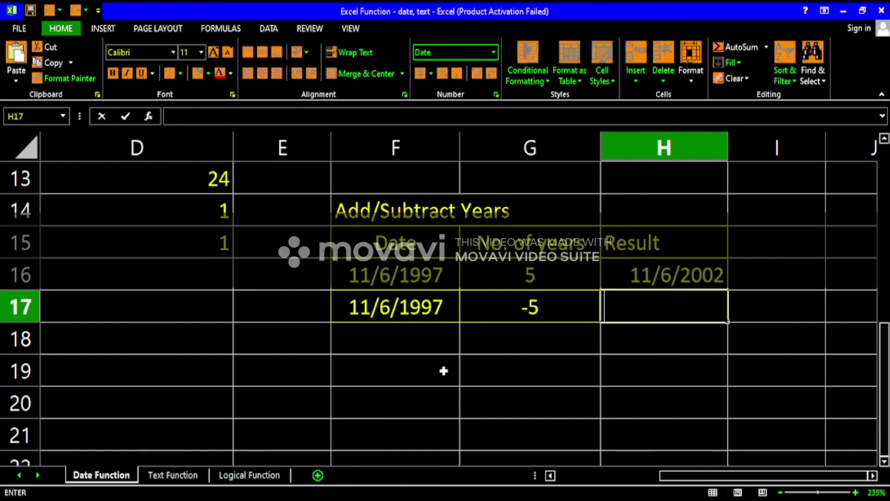
{"action": "type", "text": "="}
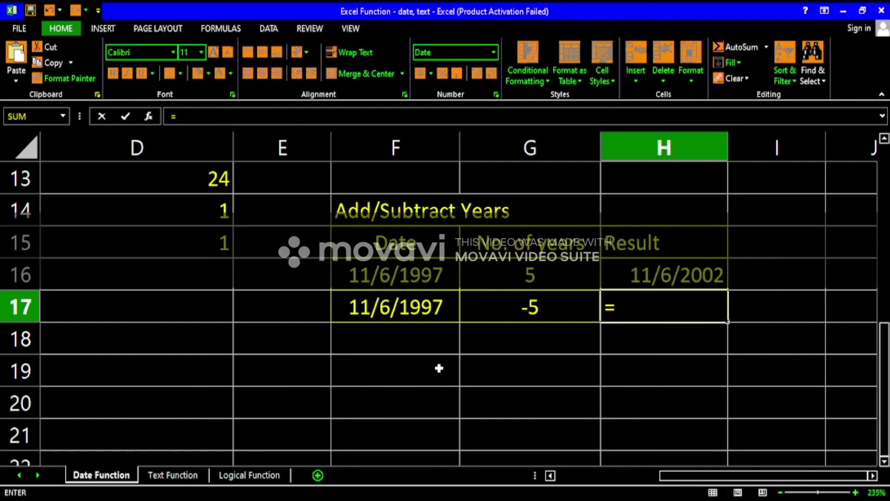
{"action": "type", "text": "edate("}
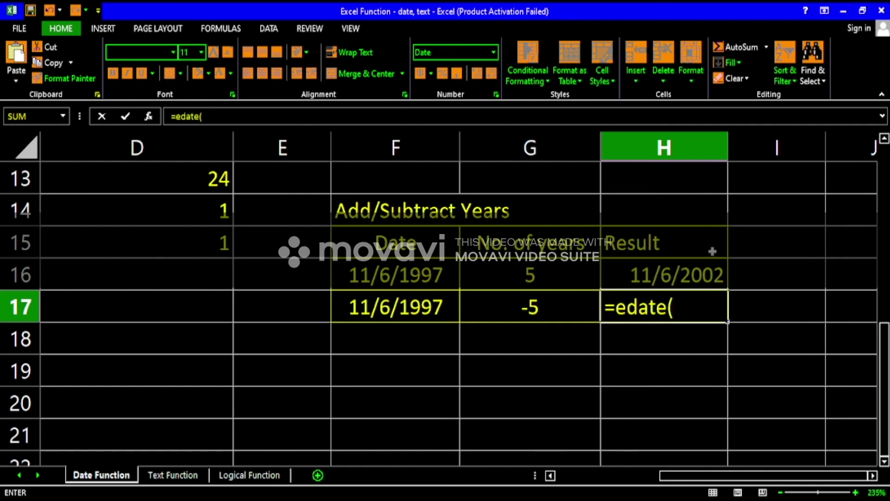
{"action": "left_click", "coordinate": [395, 310]}
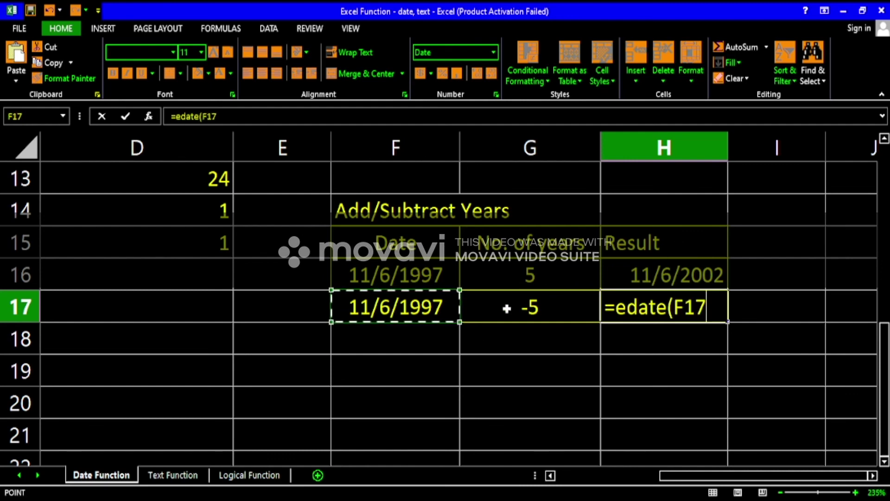
{"action": "type", "text": ","}
{"action": "left_click", "coordinate": [516, 307]}
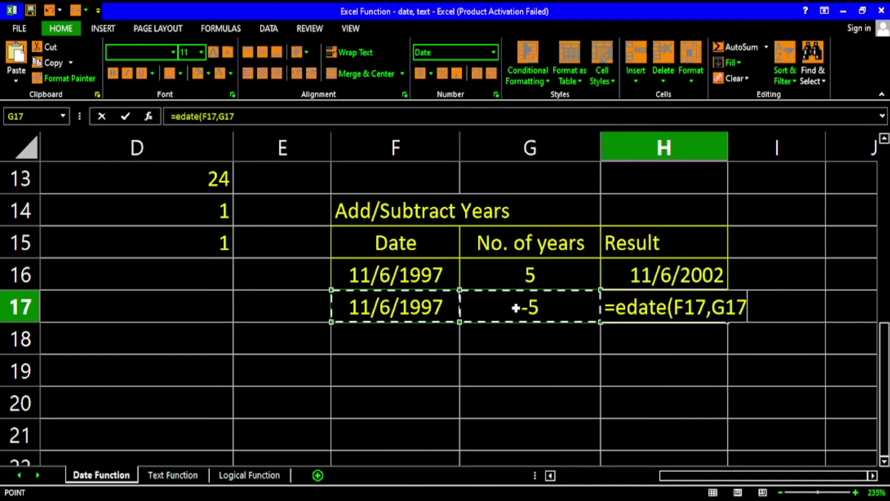
{"action": "type", "text": "*12)"}
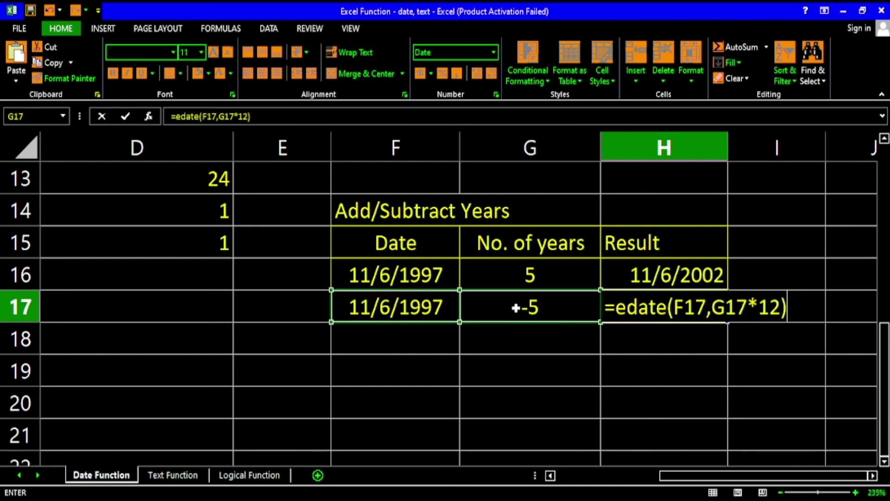
{"action": "key", "text": "Return"}
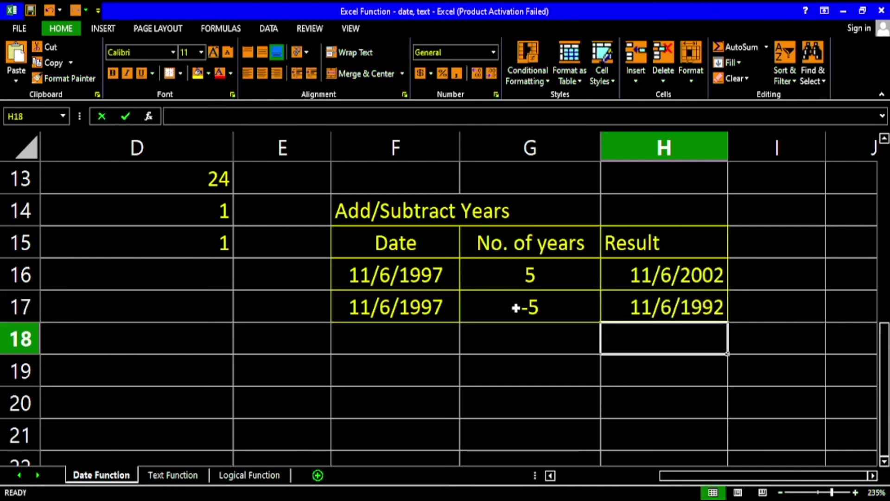
{"action": "left_click", "coordinate": [672, 310]}
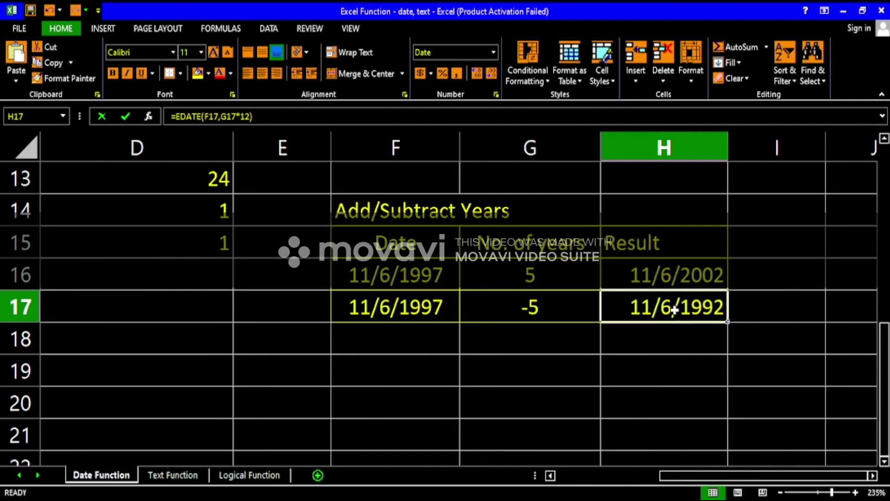